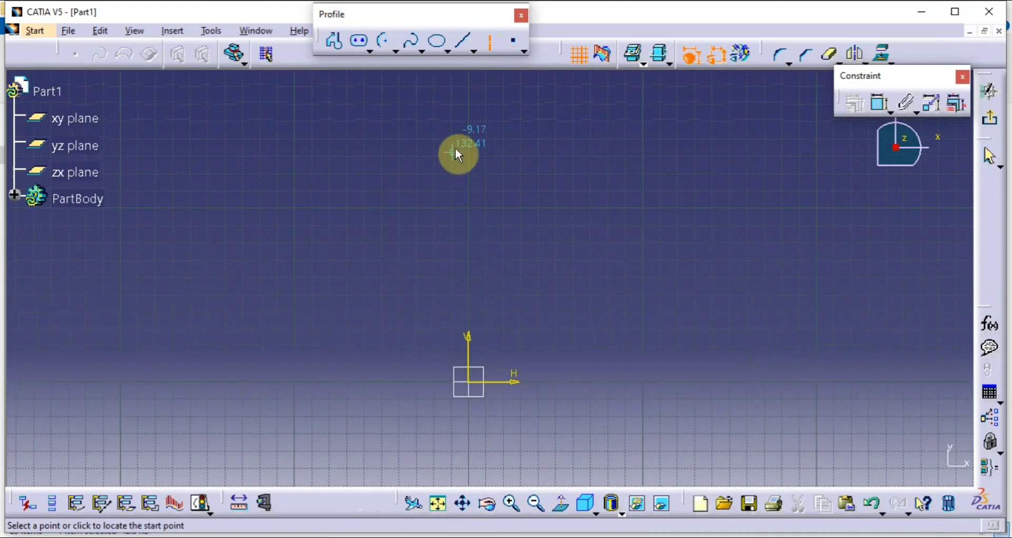
Step: Draw a vertical and a horizontal axis line crossing at the sketch origin
{"action": "left_click", "coordinate": [469, 113]}
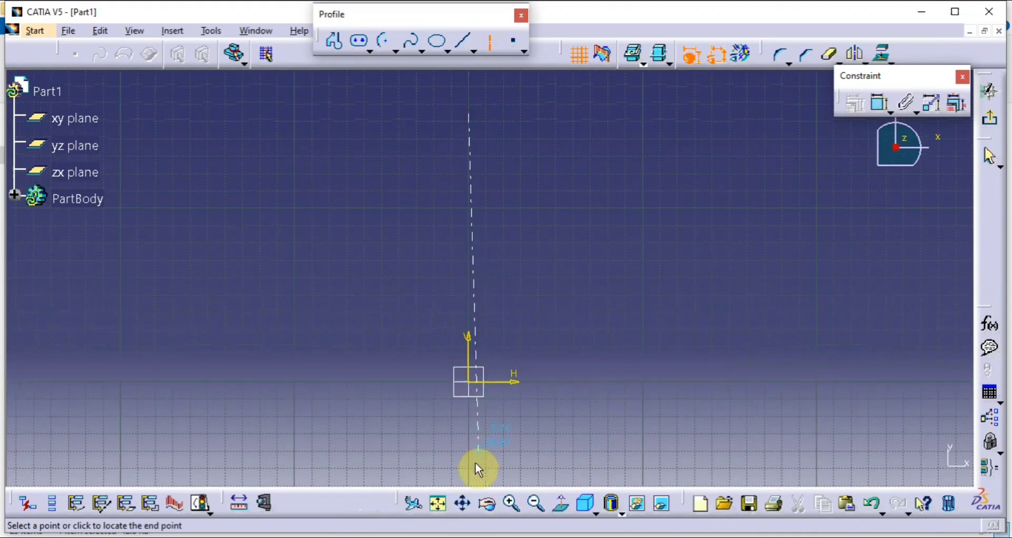
{"action": "left_click", "coordinate": [468, 482]}
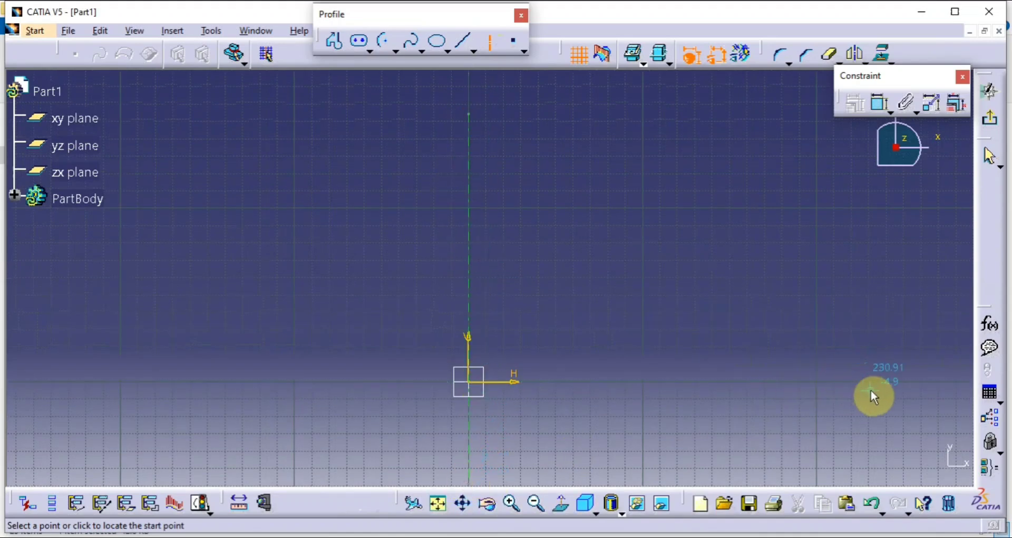
{"action": "left_click", "coordinate": [847, 381]}
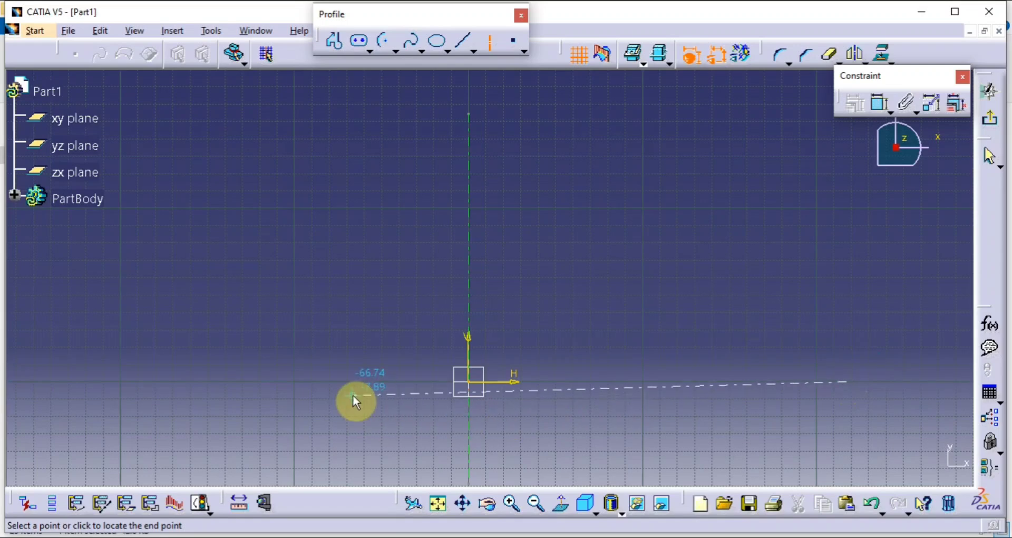
{"action": "left_click", "coordinate": [337, 381]}
Step: Draw two inclined axis lines through the origin, one at about 43° and a shallower one ending at about (253, 45) mm
{"action": "left_click", "coordinate": [424, 430]}
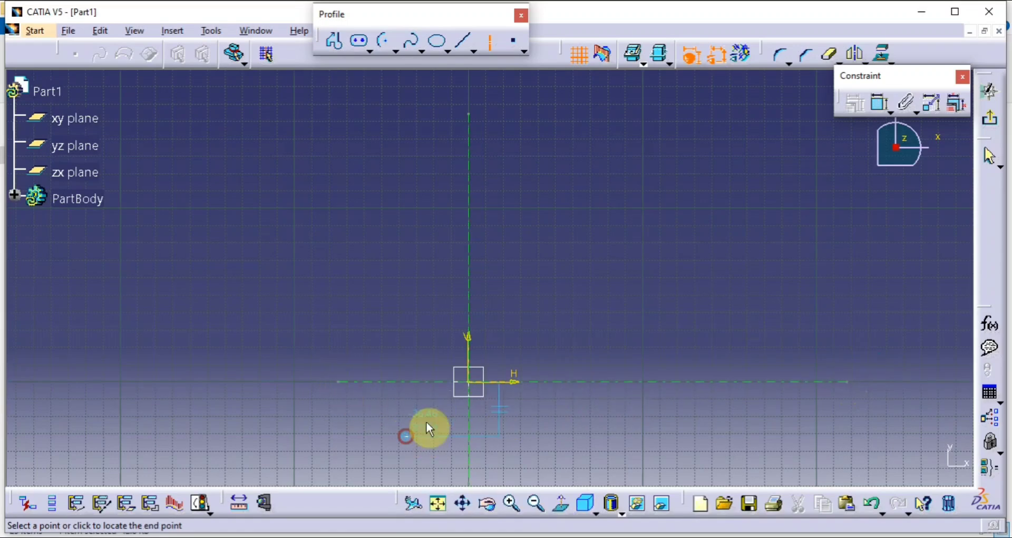
{"action": "left_click", "coordinate": [711, 159]}
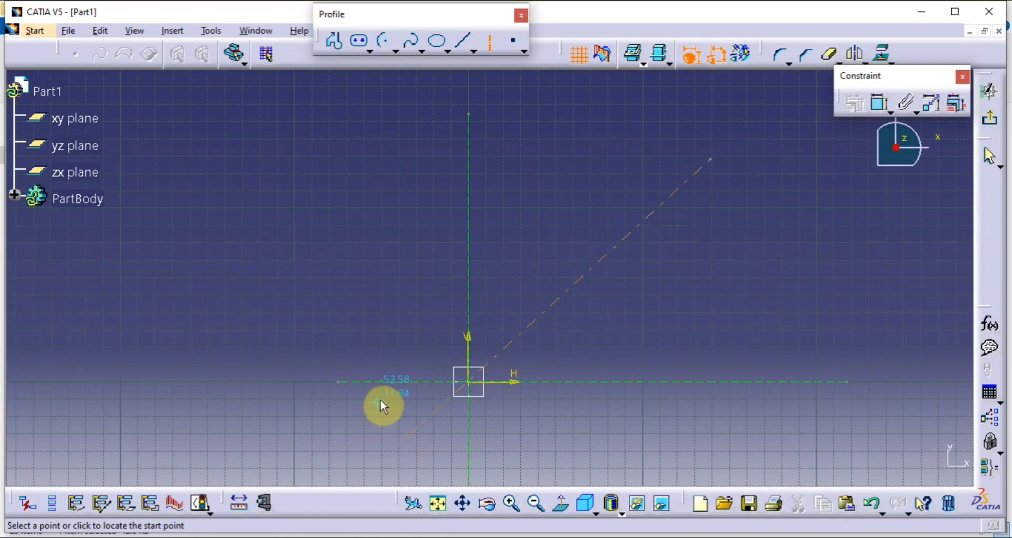
{"action": "left_click", "coordinate": [401, 393]}
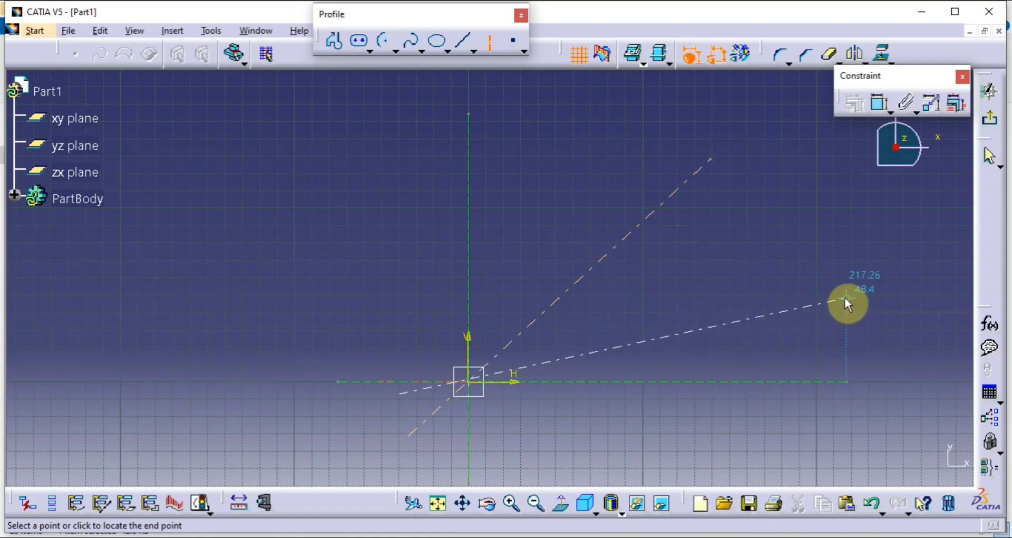
{"action": "left_click", "coordinate": [908, 303]}
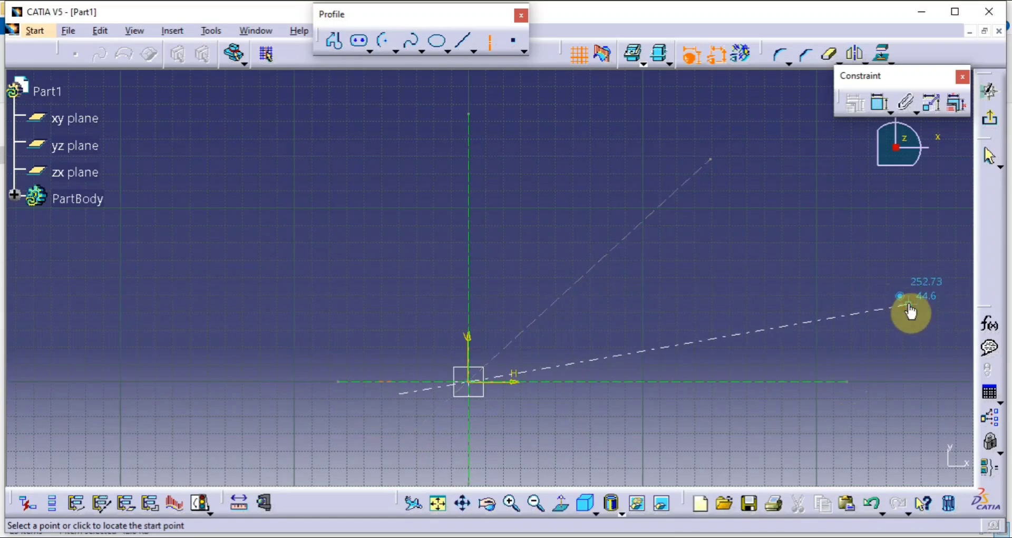
Step: Dimension the vertical distance between the shallower inclined line's outer endpoint and the horizontal axis line
{"action": "left_click", "coordinate": [881, 110]}
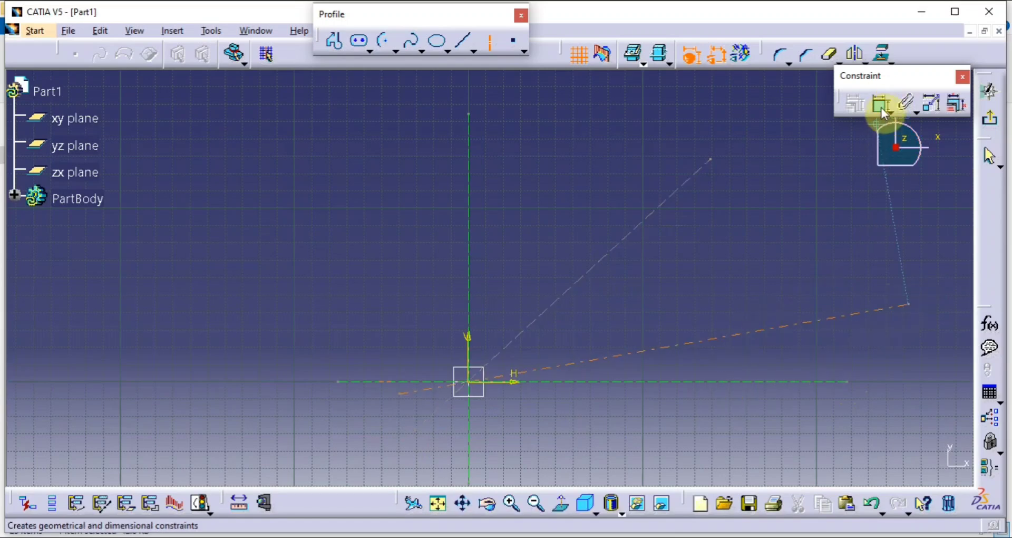
{"action": "left_click", "coordinate": [909, 304]}
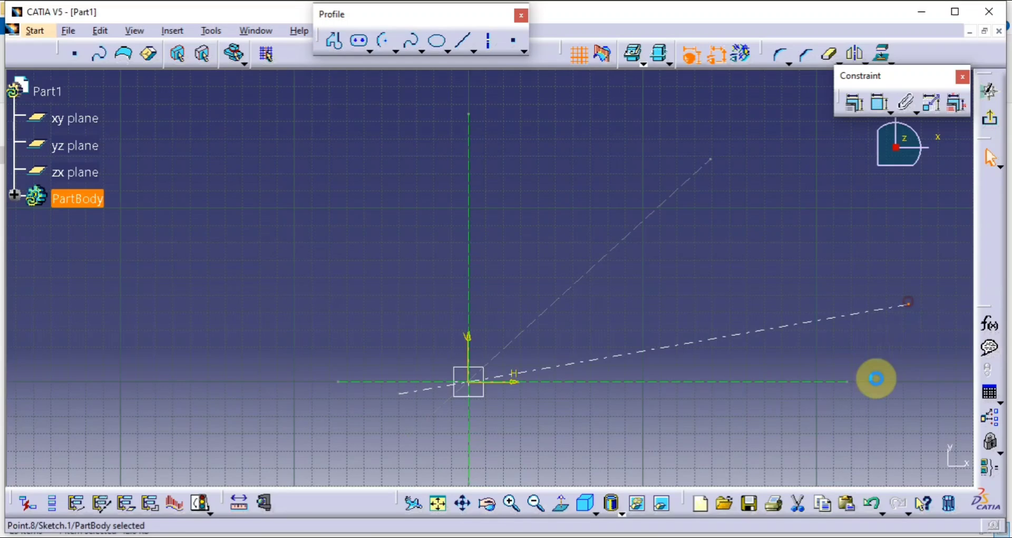
{"action": "left_click", "coordinate": [835, 381]}
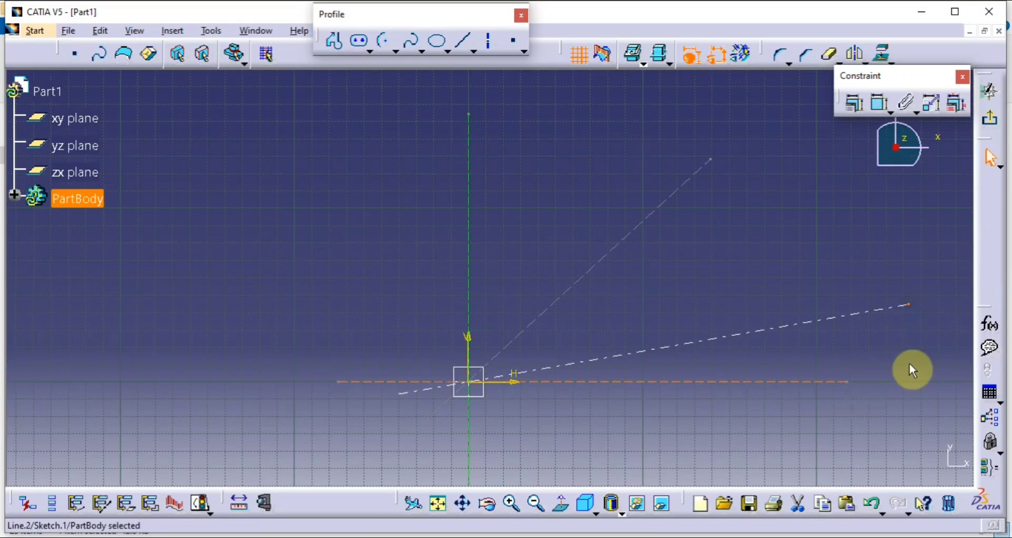
{"action": "left_click", "coordinate": [880, 103]}
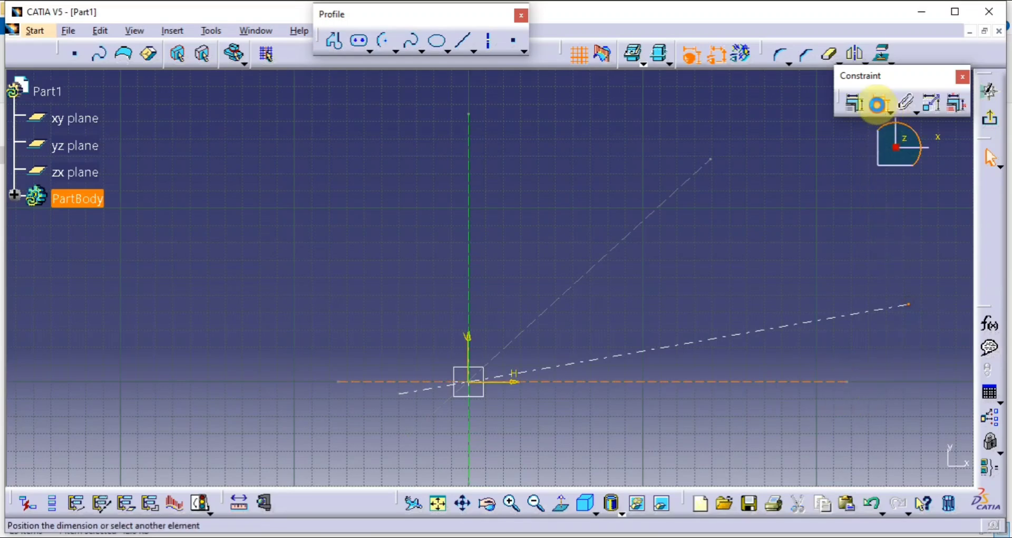
{"action": "left_click", "coordinate": [910, 310]}
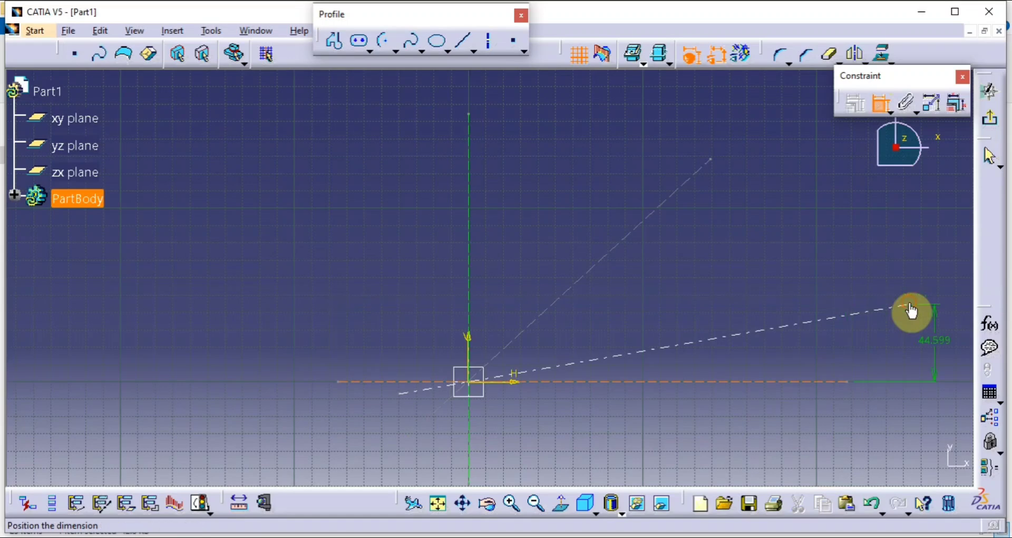
{"action": "left_click", "coordinate": [923, 340]}
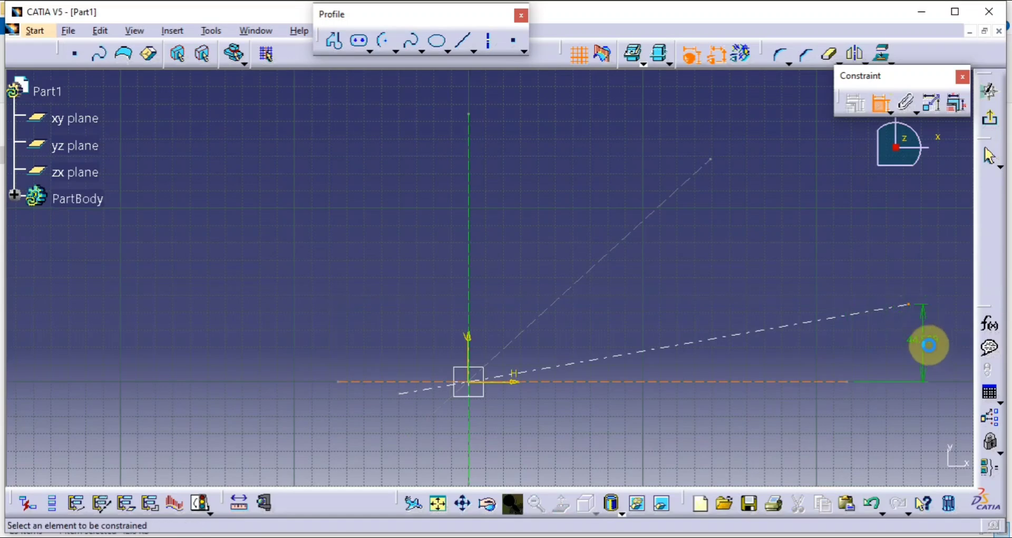
Step: Dimension the distance from the shallower inclined line's outer endpoint to the sketch origin
{"action": "left_click", "coordinate": [909, 306]}
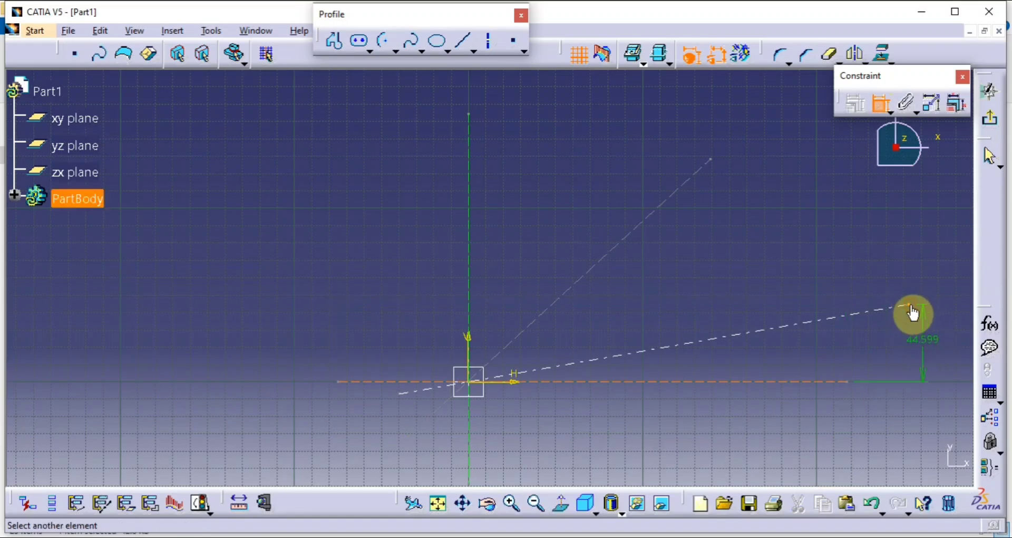
{"action": "left_click", "coordinate": [471, 385]}
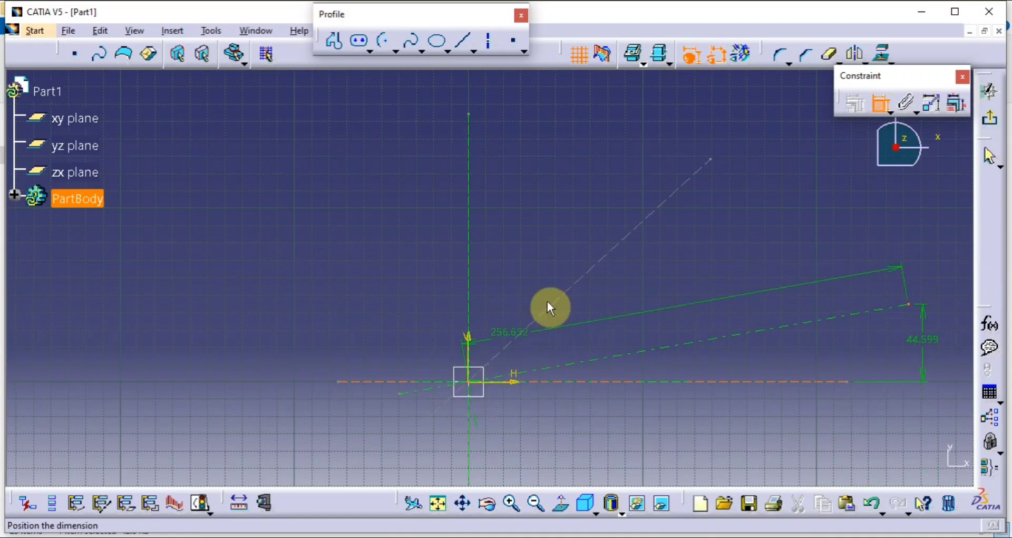
{"action": "left_click", "coordinate": [548, 225]}
{"action": "left_click", "coordinate": [612, 244]}
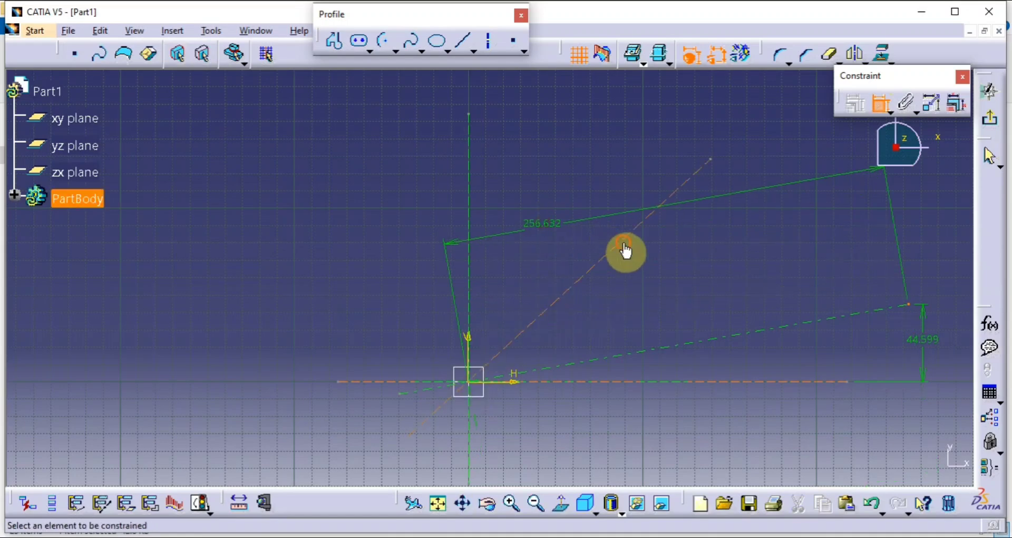
{"action": "left_click", "coordinate": [784, 382]}
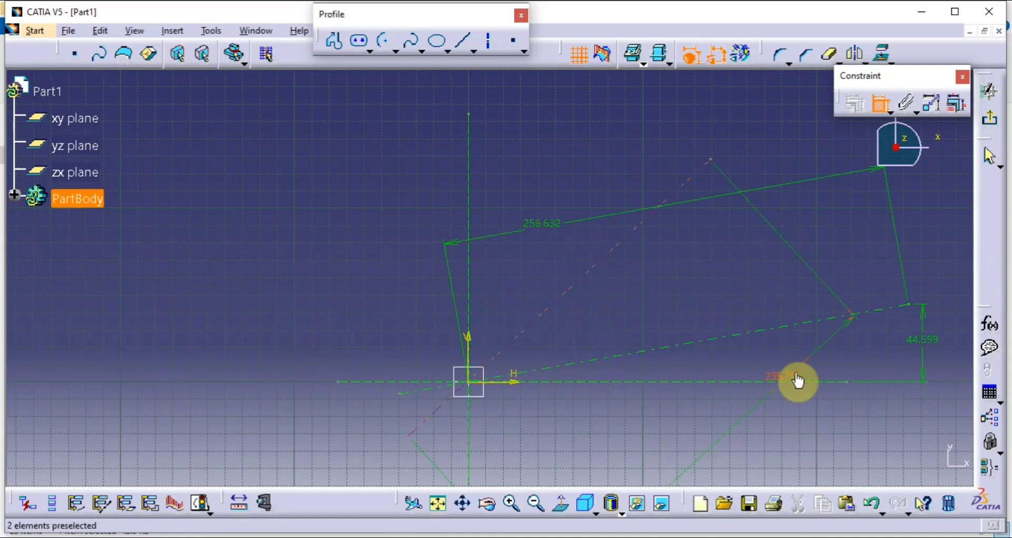
{"action": "right_click", "coordinate": [788, 384]}
{"action": "left_click", "coordinate": [795, 365]}
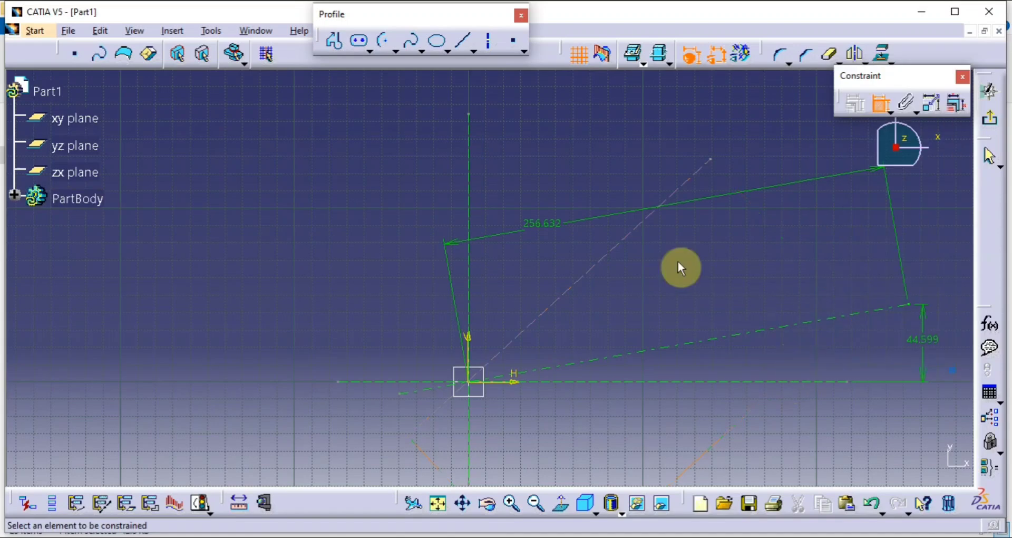
Step: Dimension the angle between the steeper inclined line and the horizontal axis line
{"action": "left_click", "coordinate": [648, 228]}
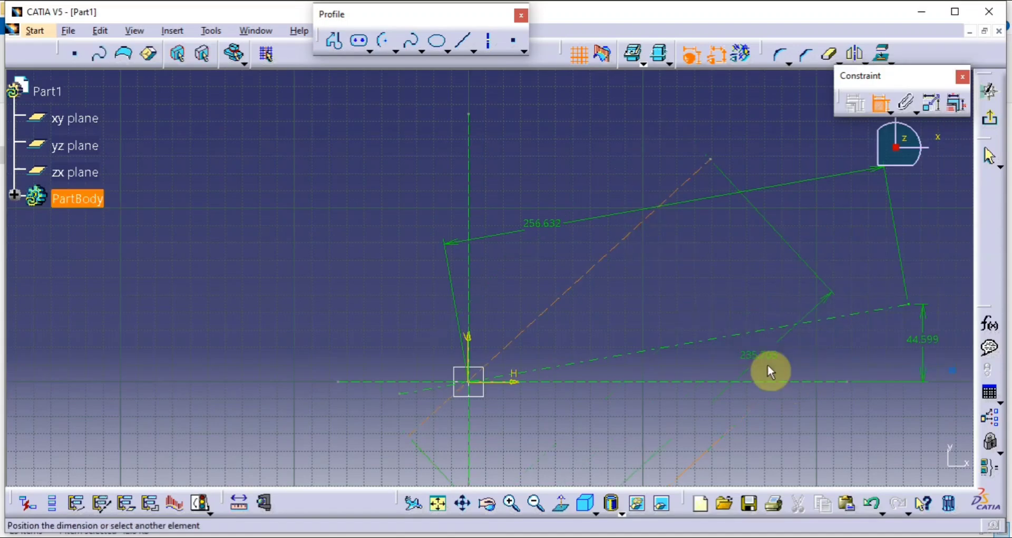
{"action": "left_click", "coordinate": [771, 383]}
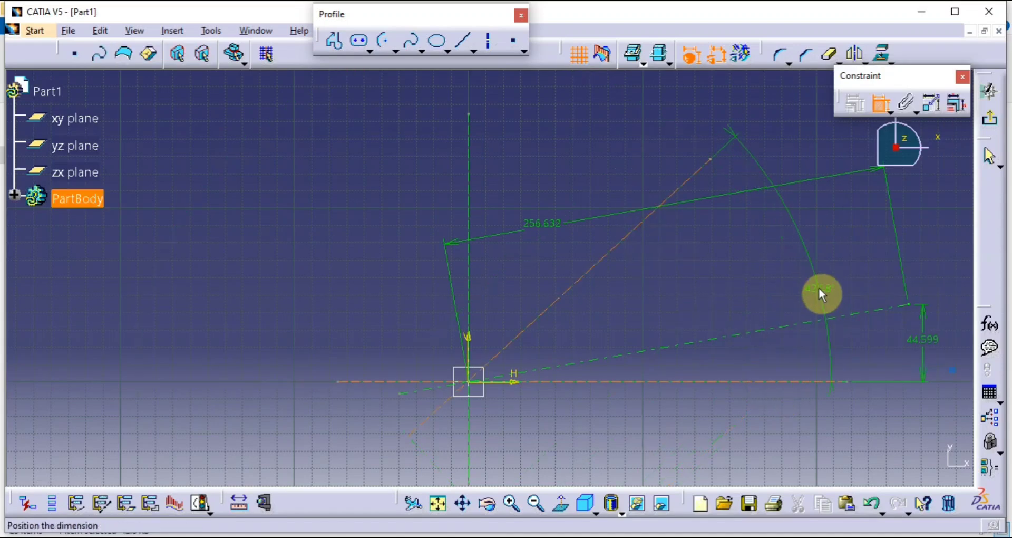
{"action": "left_click", "coordinate": [778, 299]}
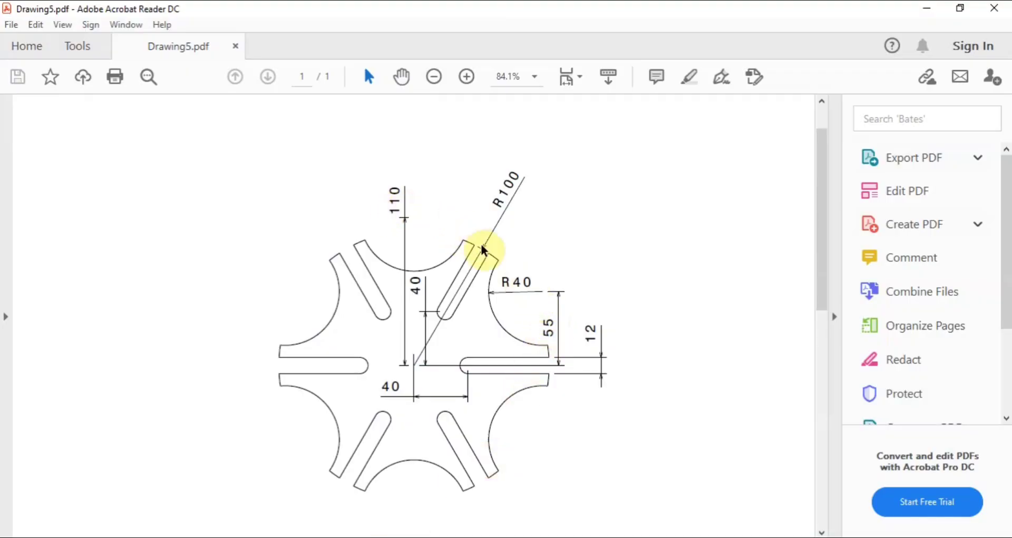
Step: Return from the PDF drawing to CATIA and set the shallower line endpoint's height above the horizontal axis to 55 mm
{"action": "left_click", "coordinate": [926, 7]}
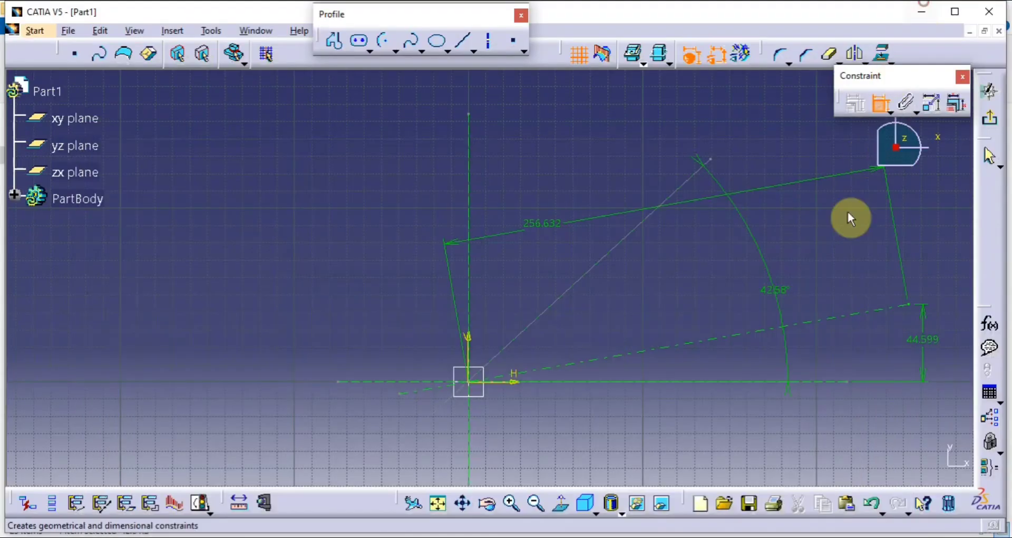
{"action": "double_click", "coordinate": [919, 344]}
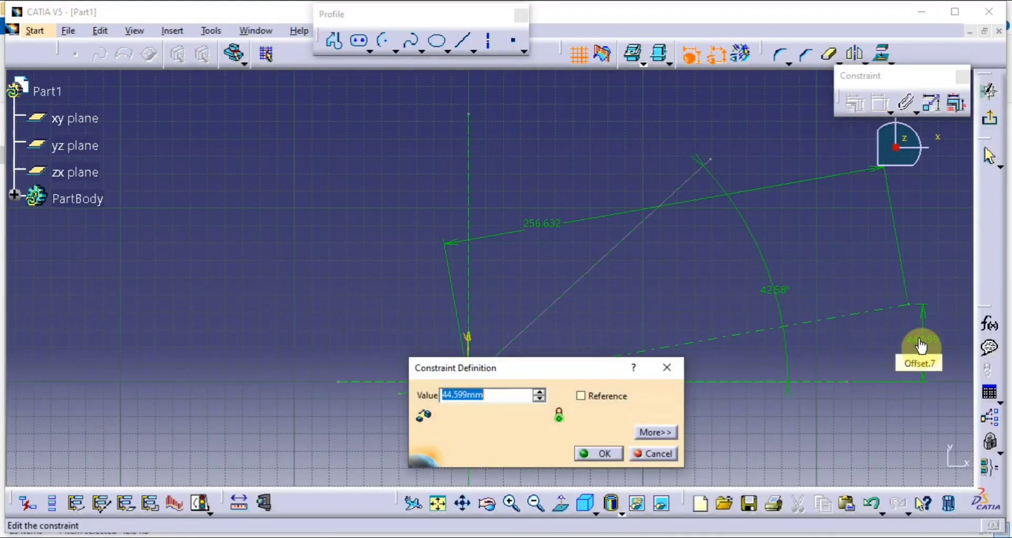
{"action": "type", "text": "55"}
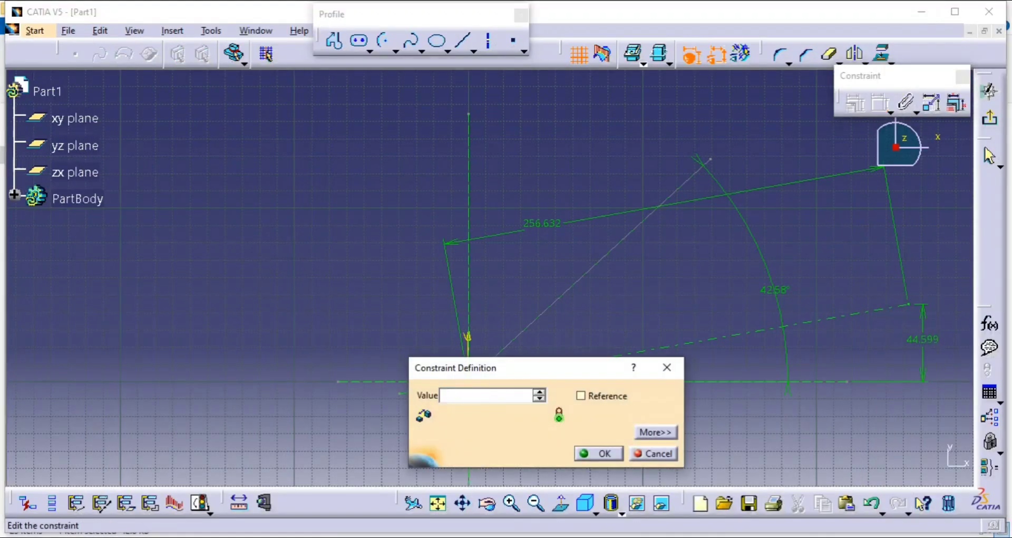
{"action": "key", "text": "Return"}
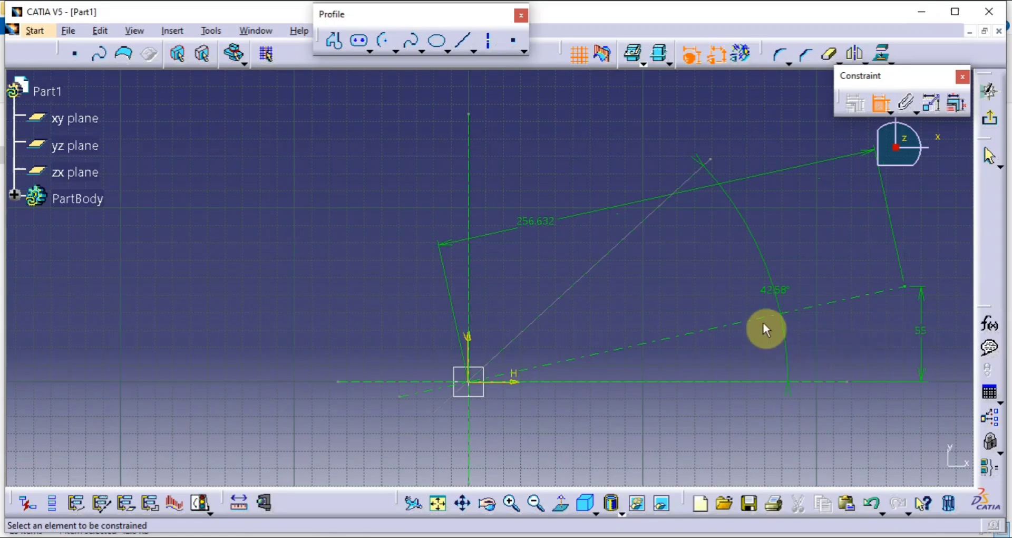
Step: Set the angle between the steeper inclined line and the horizontal axis line to 60°
{"action": "double_click", "coordinate": [774, 298]}
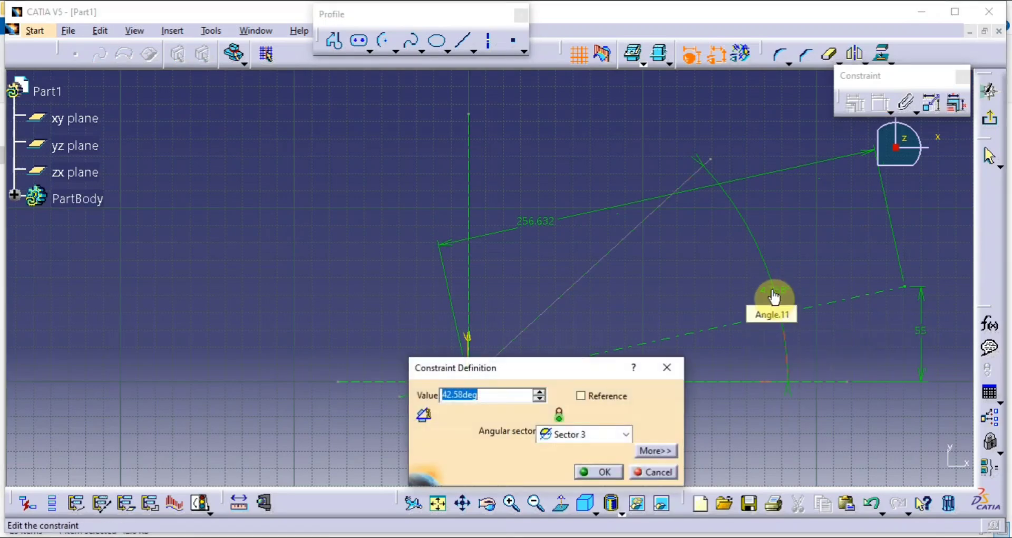
{"action": "type", "text": "6"}
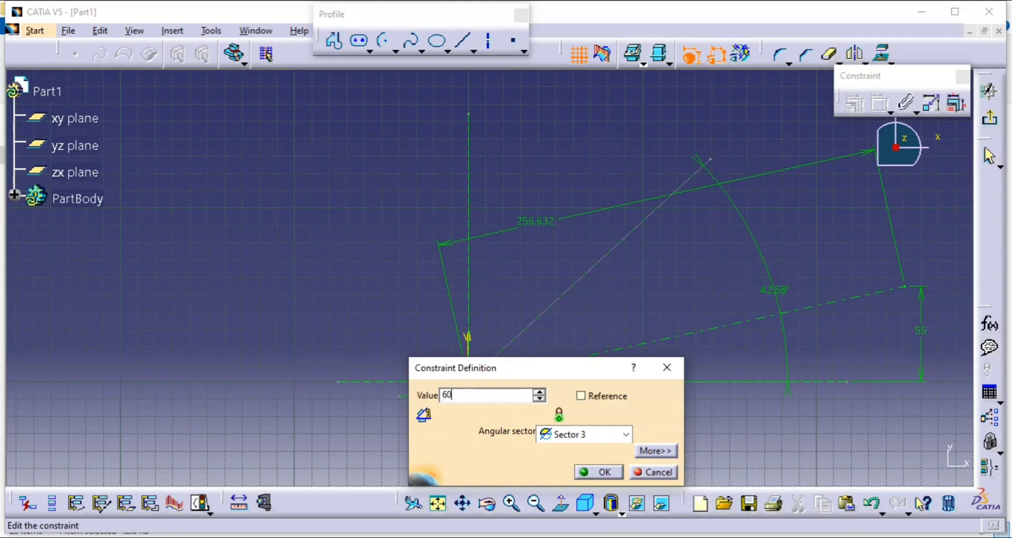
{"action": "type", "text": "0"}
{"action": "key", "text": "Return"}
Step: Set the distance from the origin to the shallower line's outer endpoint to 110 mm and leave the Constraint command
{"action": "double_click", "coordinate": [527, 230]}
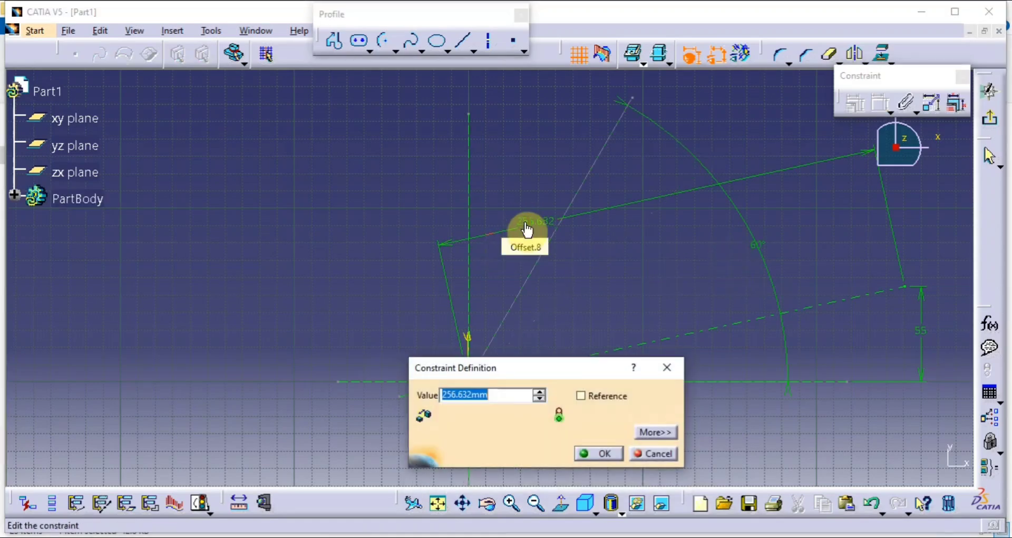
{"action": "type", "text": "110"}
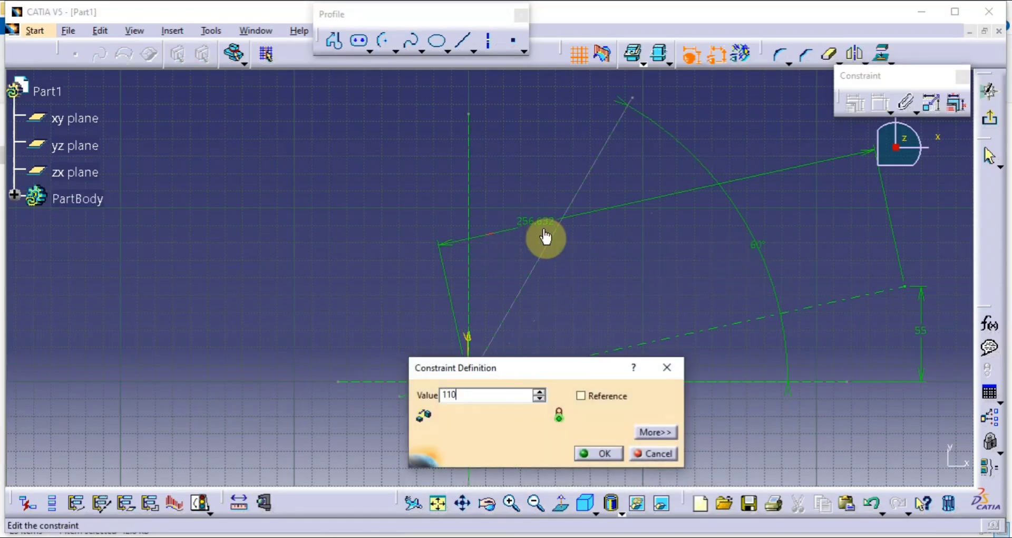
{"action": "key", "text": "Return"}
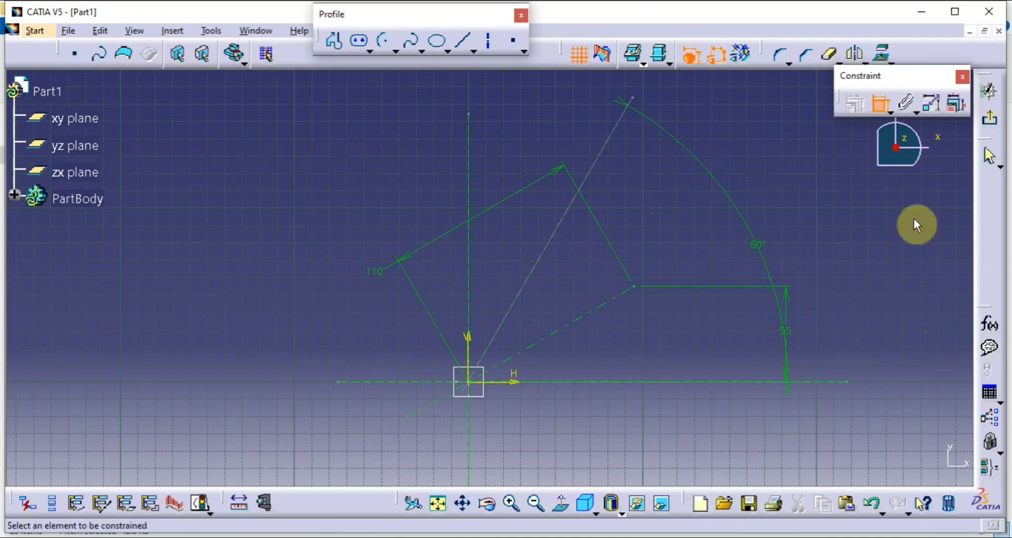
{"action": "left_click", "coordinate": [881, 105]}
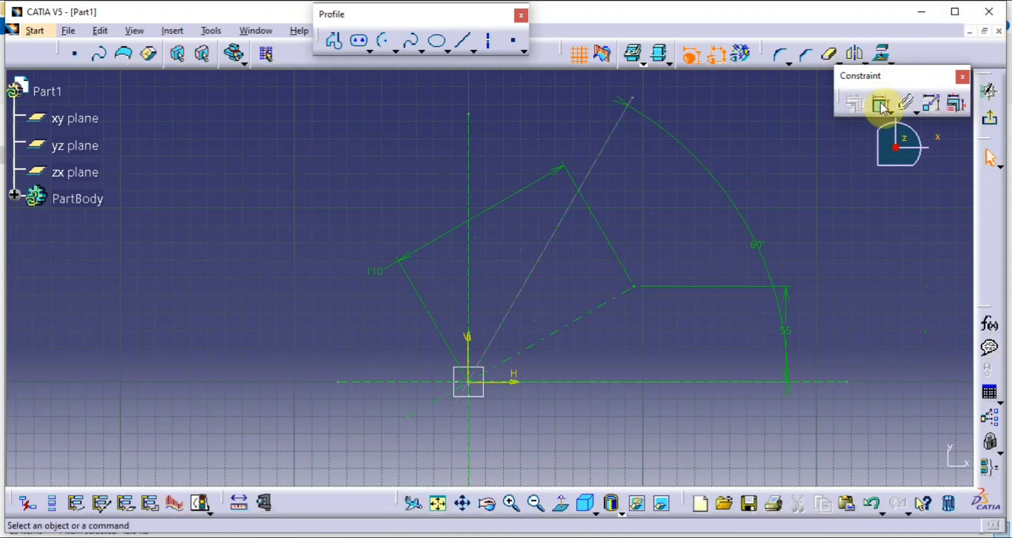
Step: Draw a quarter arc of about 95 mm radius centred on the origin, from the horizontal axis line to the vertical one
{"action": "left_click", "coordinate": [385, 44]}
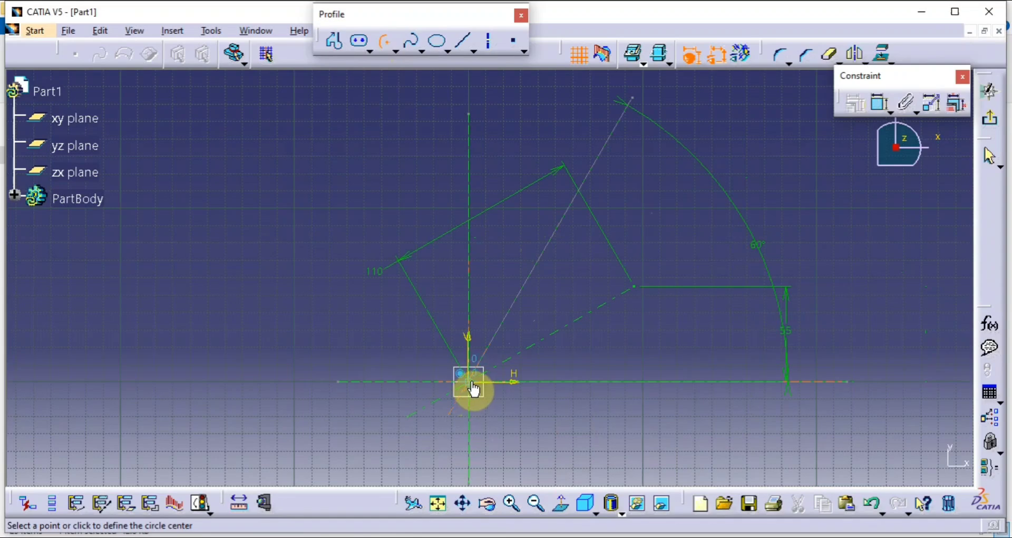
{"action": "left_click", "coordinate": [473, 385]}
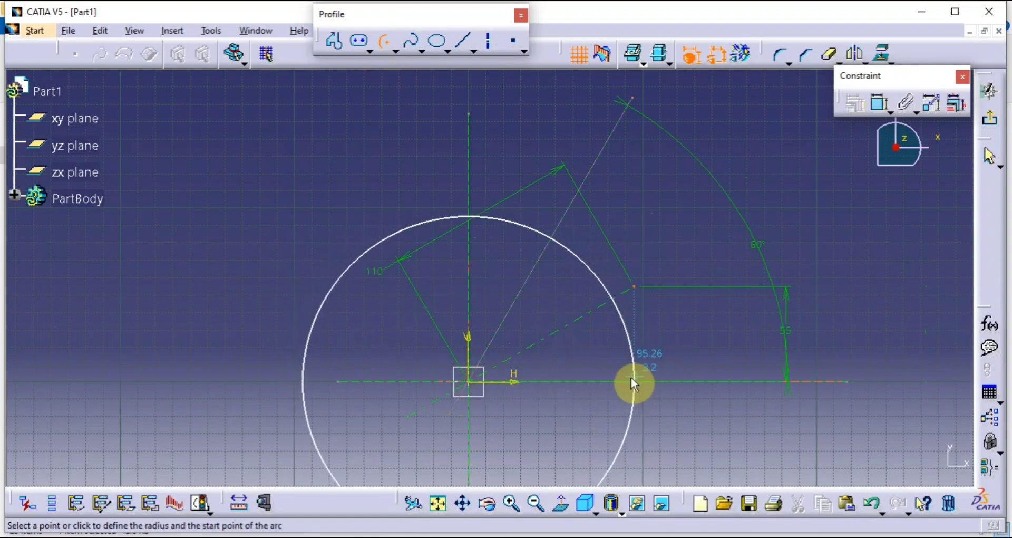
{"action": "left_click", "coordinate": [636, 389]}
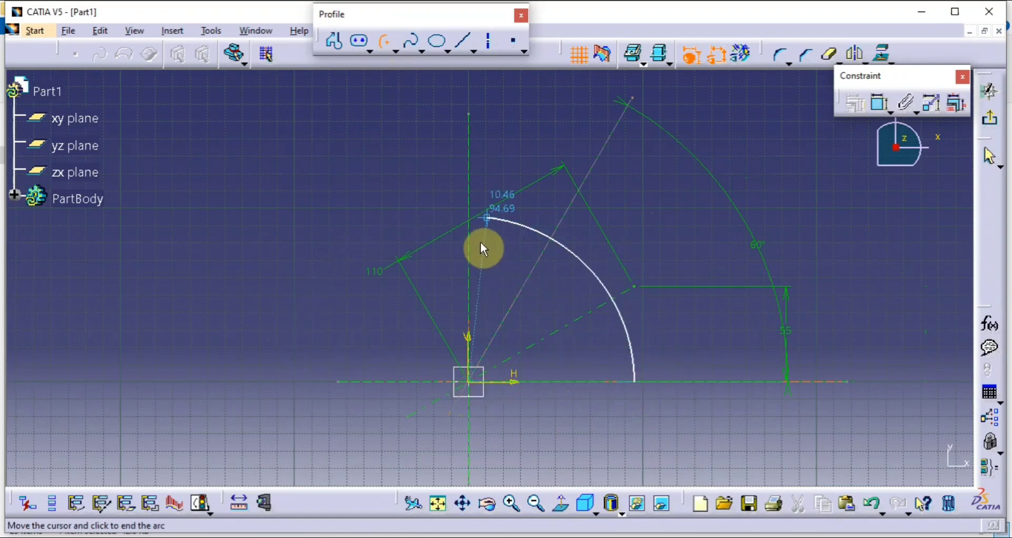
{"action": "left_click", "coordinate": [474, 221]}
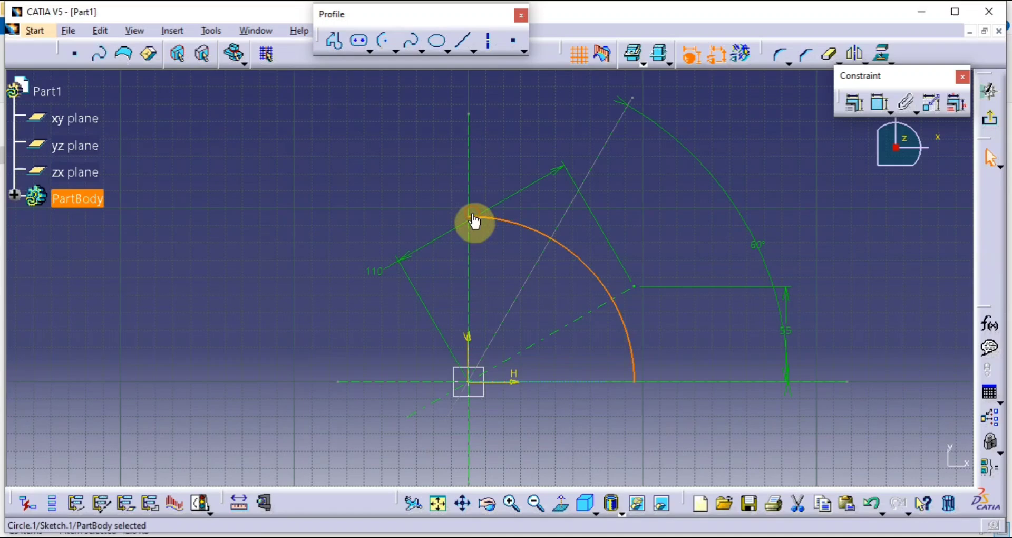
Step: Add a radius dimension to the outer quarter arc, check the PDF drawing, and set the radius to 100 mm
{"action": "left_click", "coordinate": [534, 147]}
{"action": "left_click", "coordinate": [879, 103]}
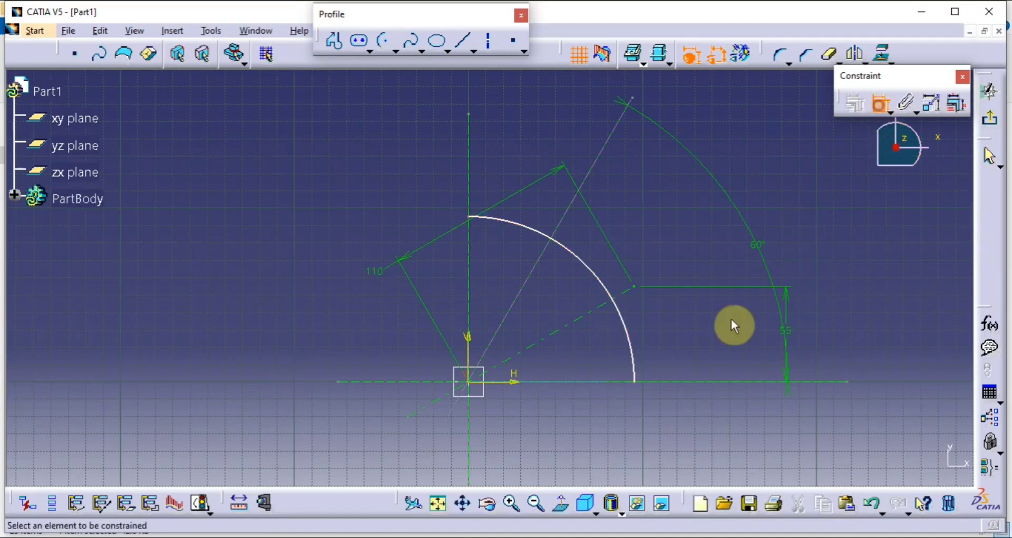
{"action": "left_click", "coordinate": [638, 352]}
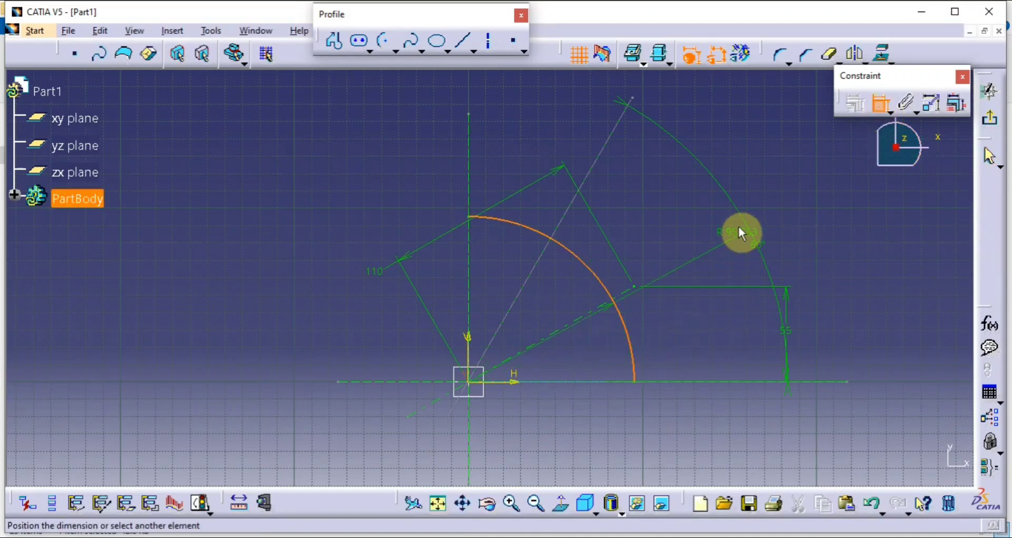
{"action": "left_click", "coordinate": [692, 220]}
{"action": "left_click", "coordinate": [392, 537]}
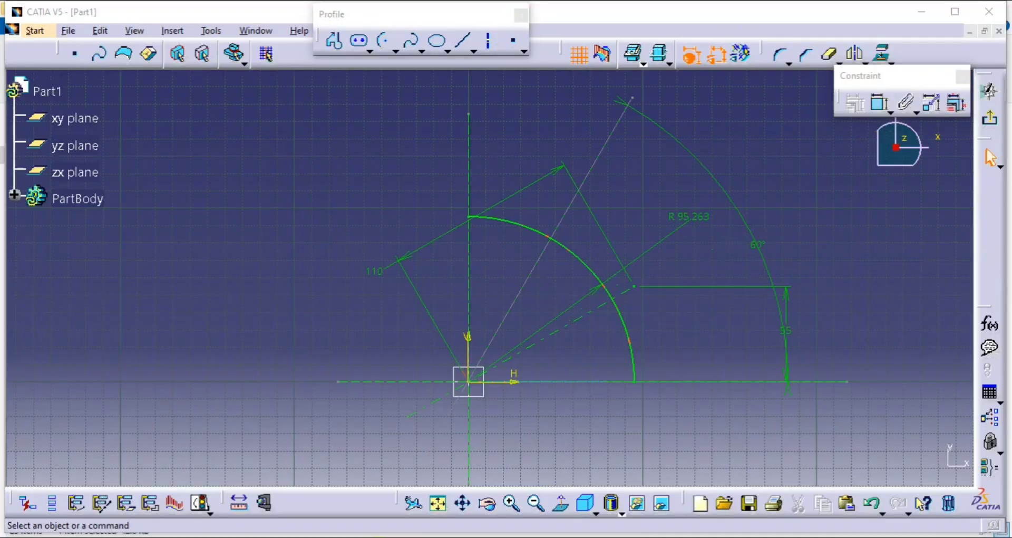
{"action": "left_click", "coordinate": [926, 8]}
{"action": "double_click", "coordinate": [698, 224]}
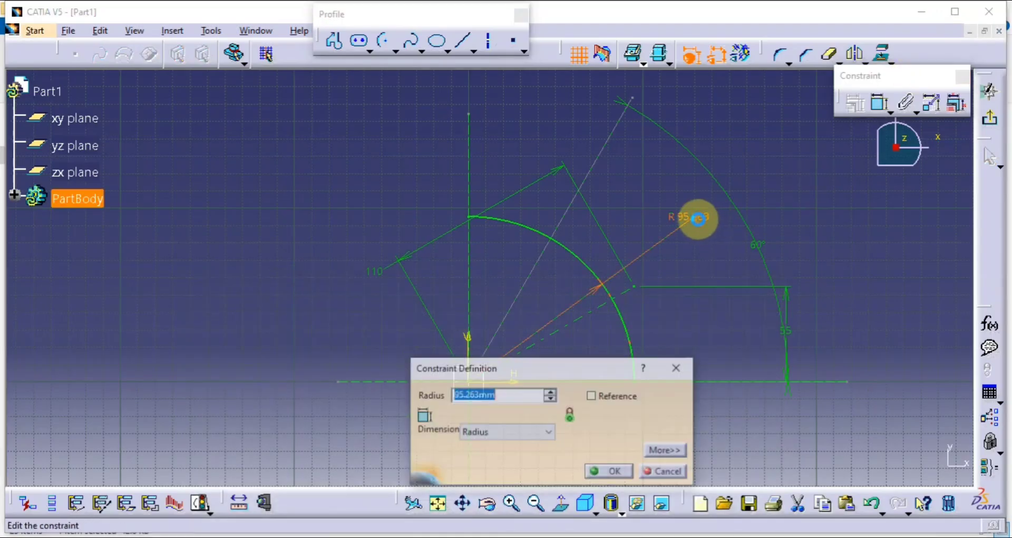
{"action": "type", "text": "100"}
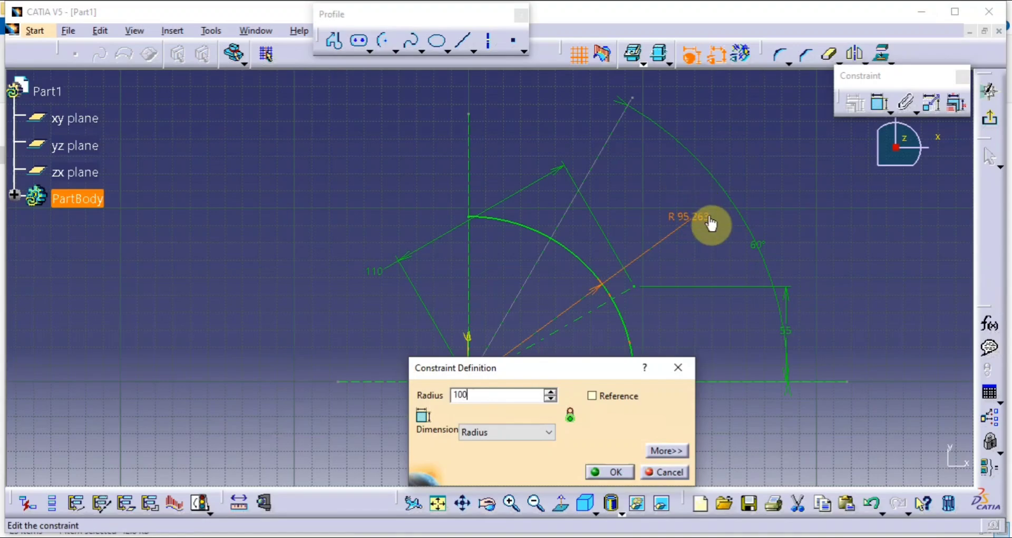
{"action": "key", "text": "Return"}
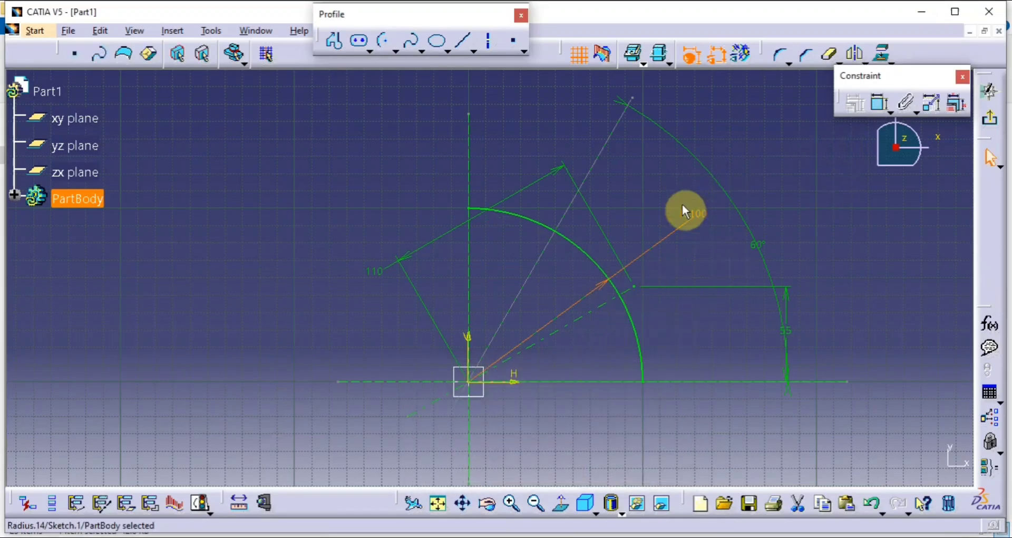
Step: Draw an inward-bulging arc of about 22 mm radius, centred on the shallower line's outer endpoint, between two points on the outer arc
{"action": "middle_click_drag", "start_coordinate": [673, 285], "coordinate": [692, 284]}
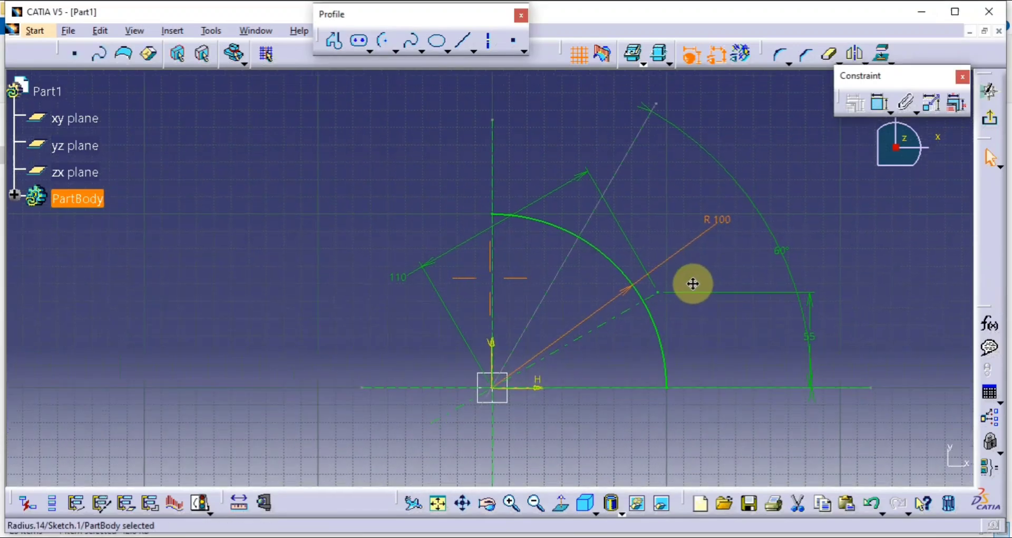
{"action": "left_click", "coordinate": [384, 40]}
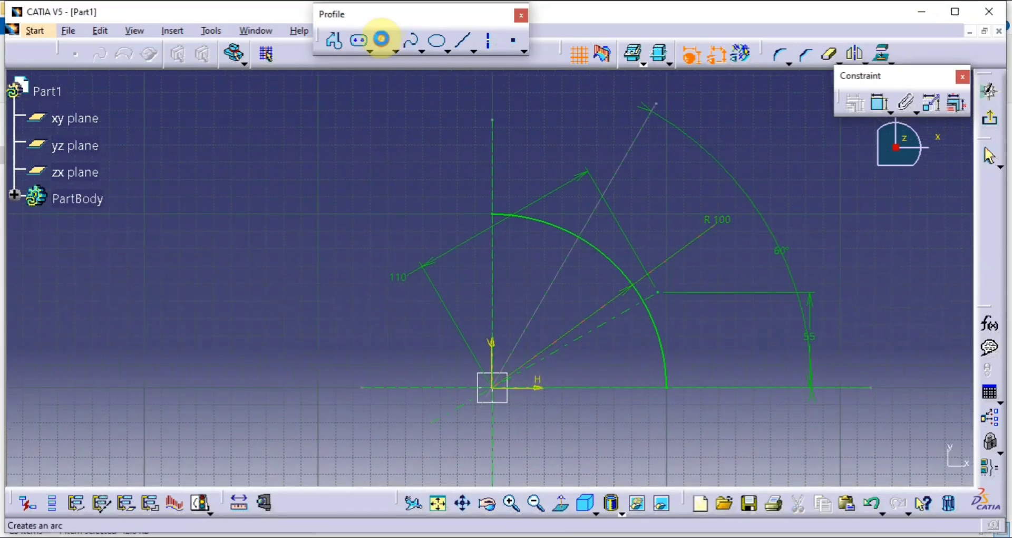
{"action": "left_click", "coordinate": [658, 293]}
{"action": "left_click", "coordinate": [623, 283]}
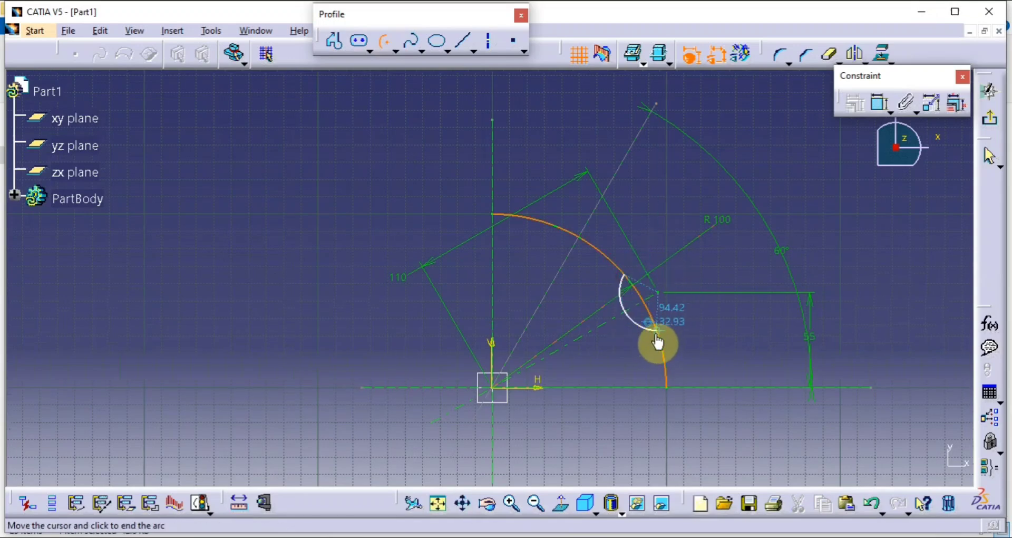
{"action": "left_click", "coordinate": [658, 331]}
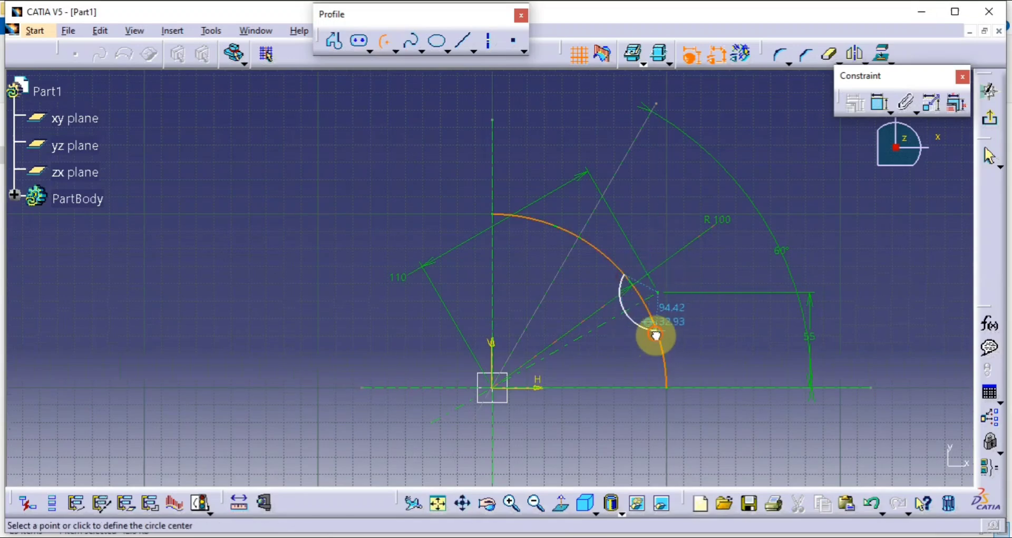
Step: Draw a second arc centred on the vertical axis about 120 mm above the origin, from the outer arc to the vertical axis
{"action": "left_click", "coordinate": [494, 178]}
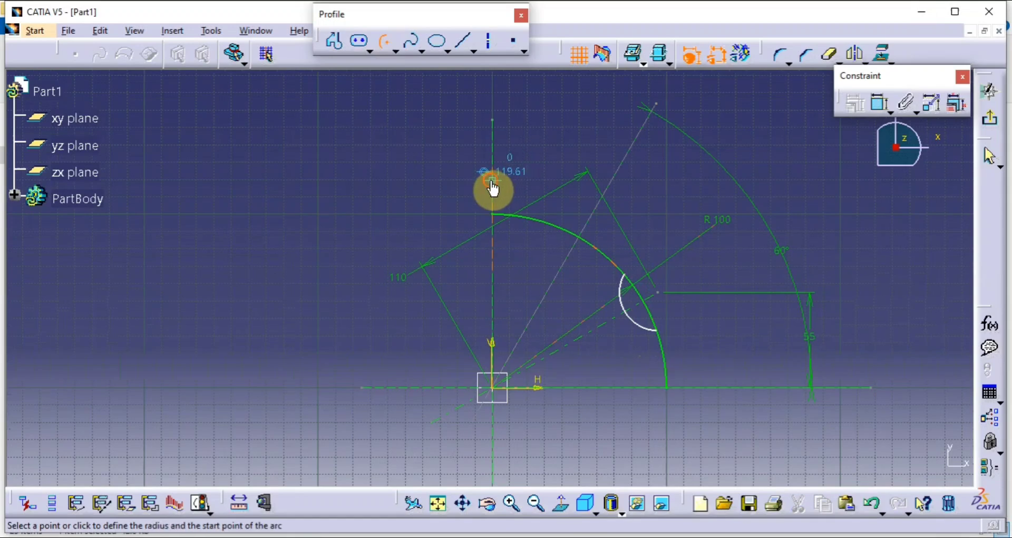
{"action": "left_click", "coordinate": [540, 226]}
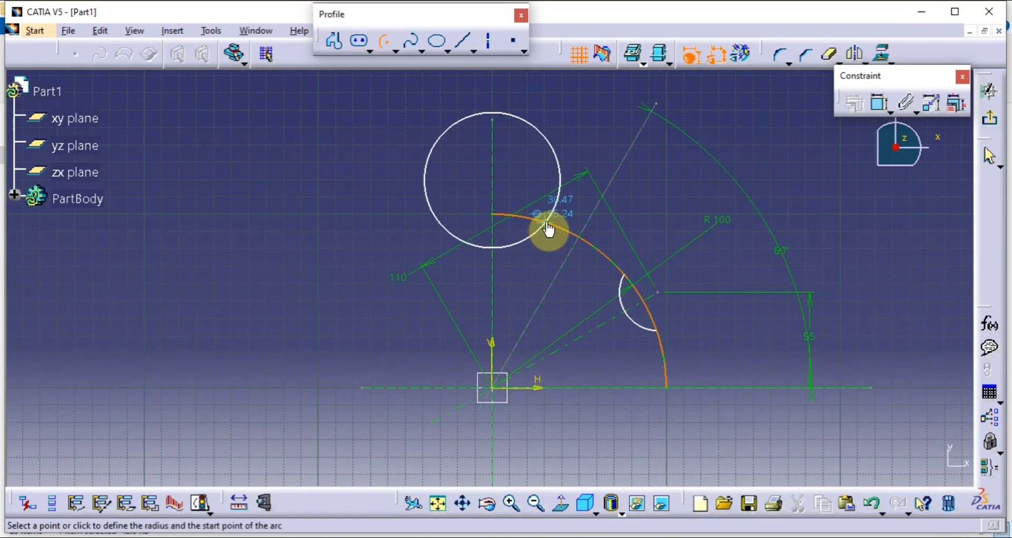
{"action": "left_click", "coordinate": [493, 246]}
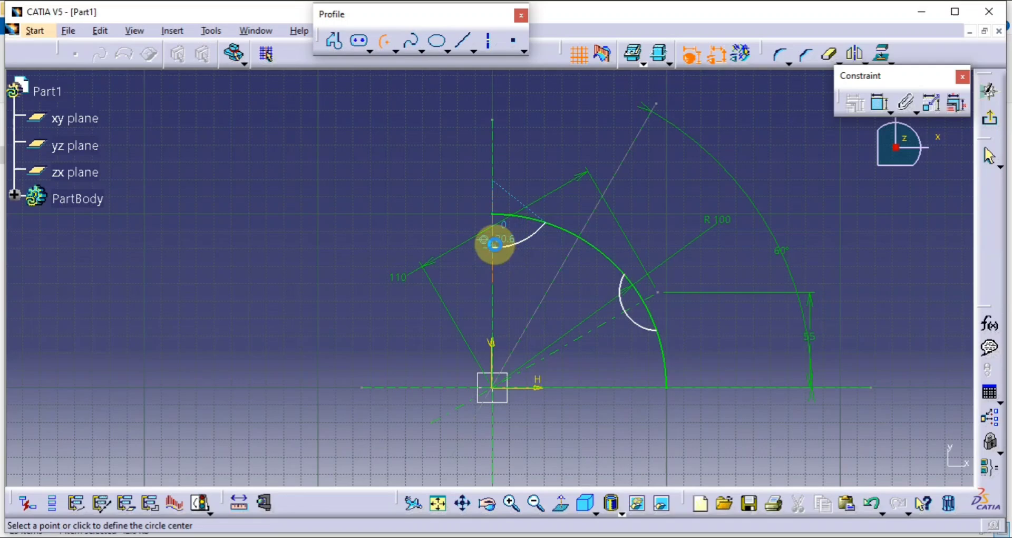
Step: Dimension the upper small arc's centre from the horizontal axis and set its height to 110 mm
{"action": "left_click", "coordinate": [882, 104]}
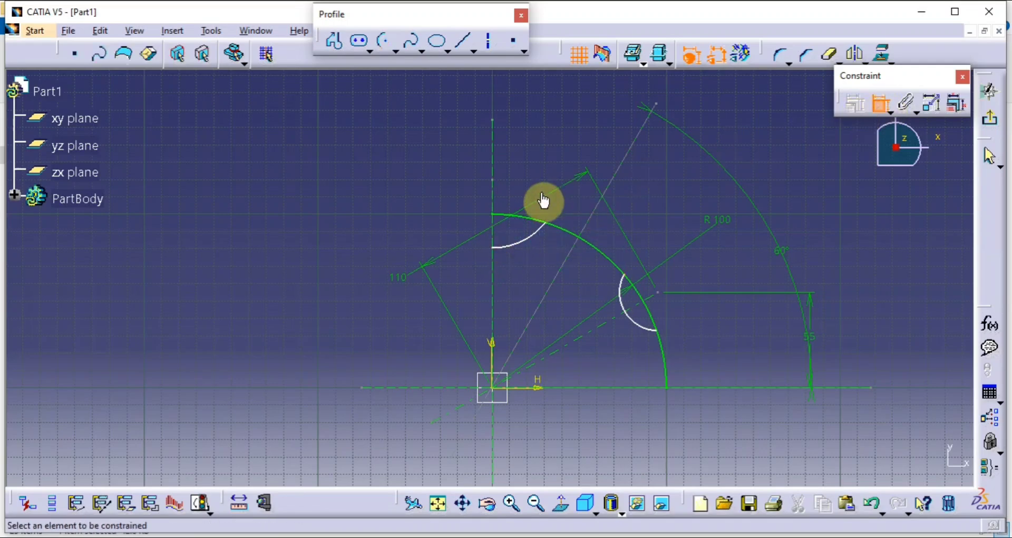
{"action": "left_click", "coordinate": [493, 180]}
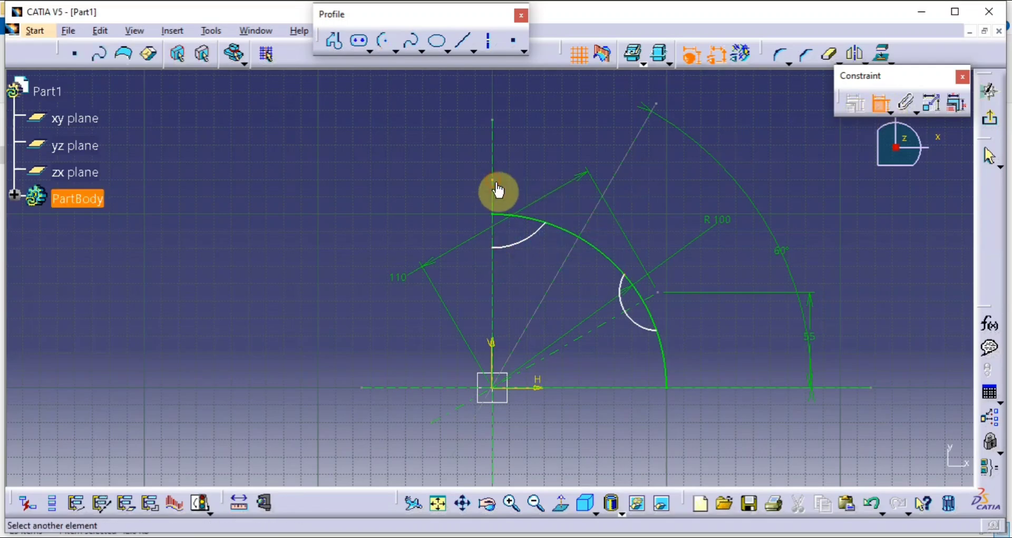
{"action": "left_click", "coordinate": [533, 390]}
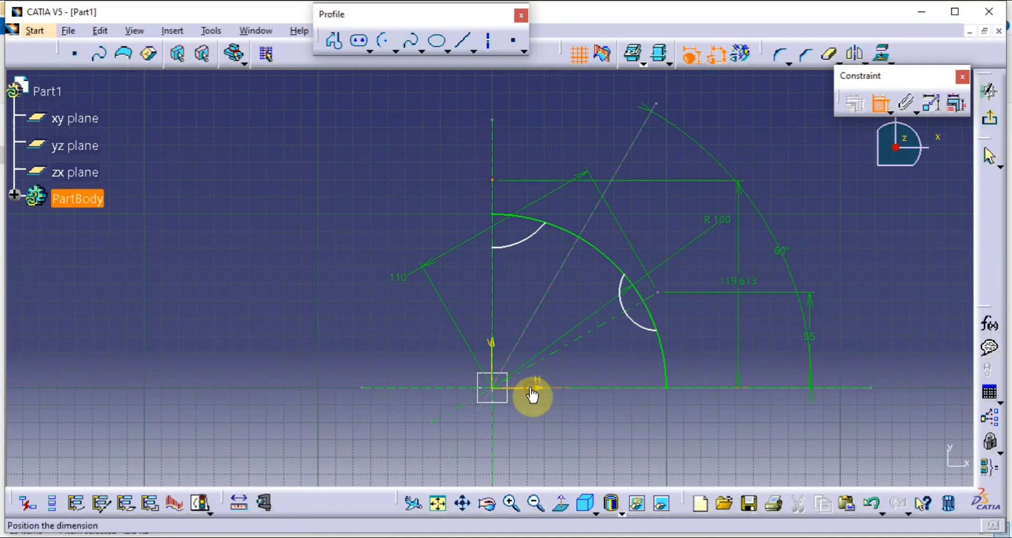
{"action": "double_click", "coordinate": [310, 308]}
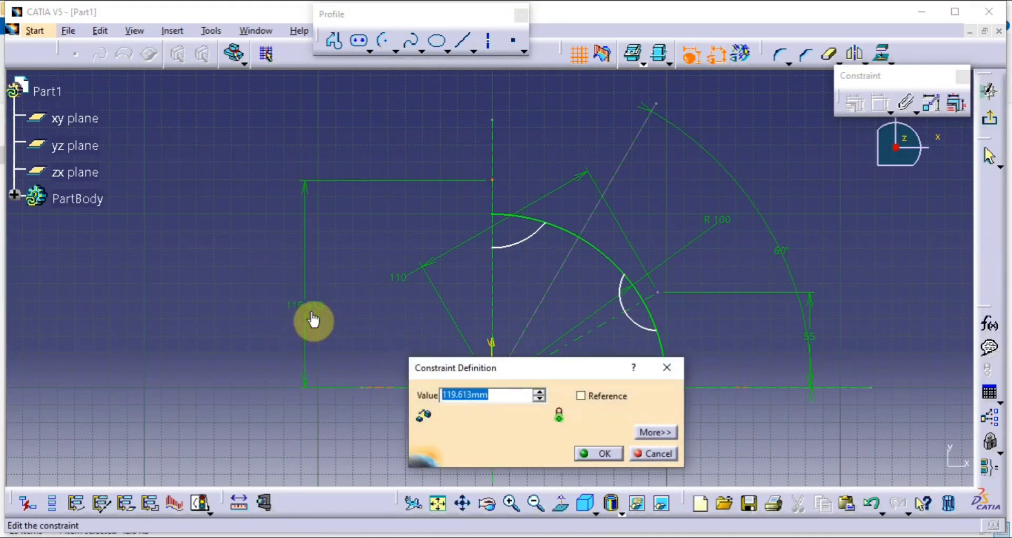
{"action": "key", "text": "Return"}
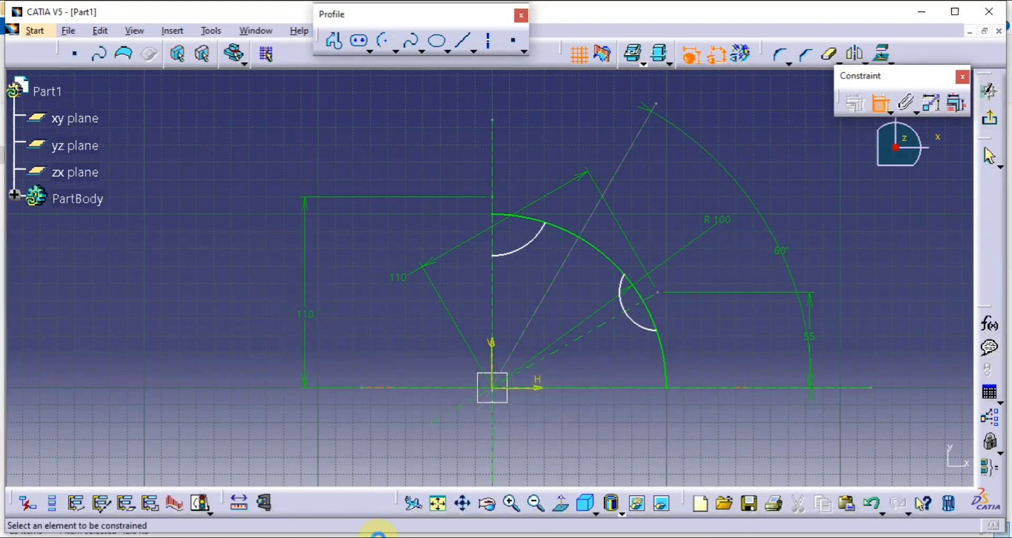
Step: Check the cut-out radius in the PDF drawing, return to CATIA, and add radius dimensions to both small arcs
{"action": "key", "text": "alt+Tab"}
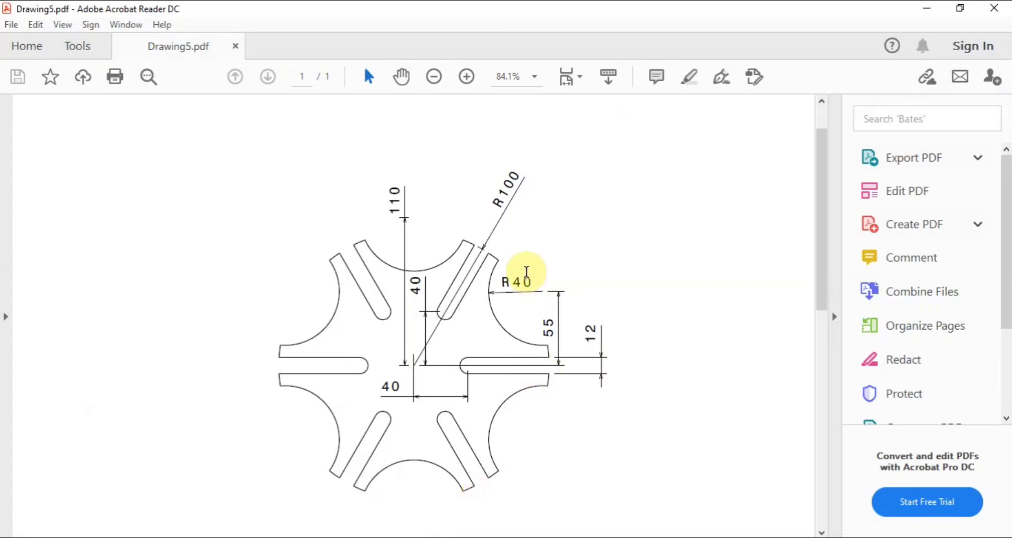
{"action": "left_click", "coordinate": [926, 8]}
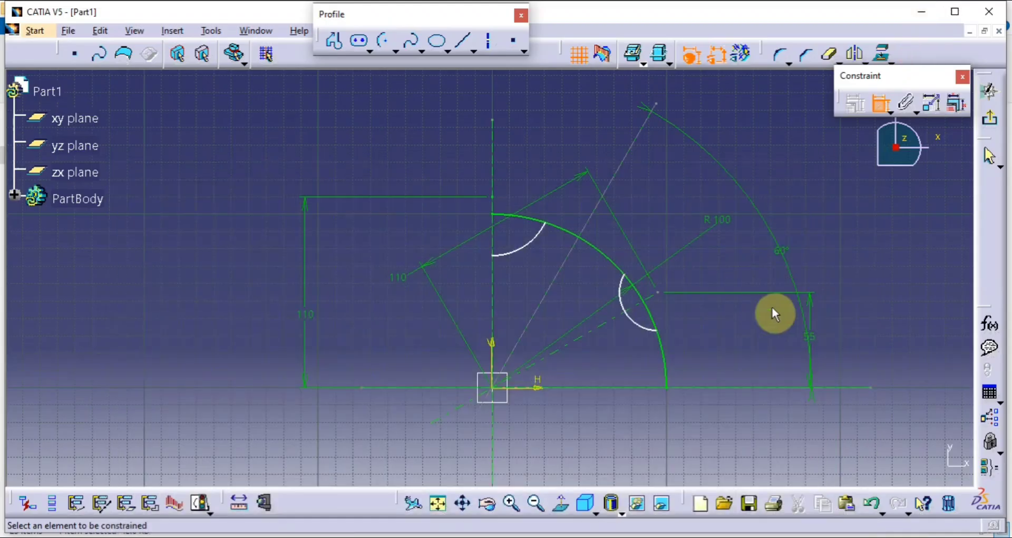
{"action": "left_click", "coordinate": [640, 331]}
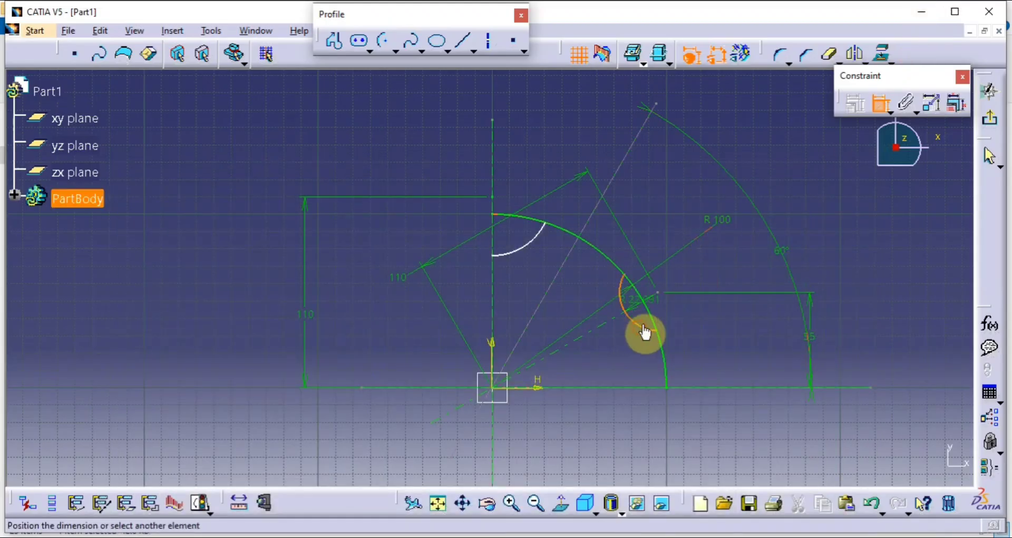
{"action": "left_click", "coordinate": [565, 302]}
{"action": "left_click", "coordinate": [526, 249]}
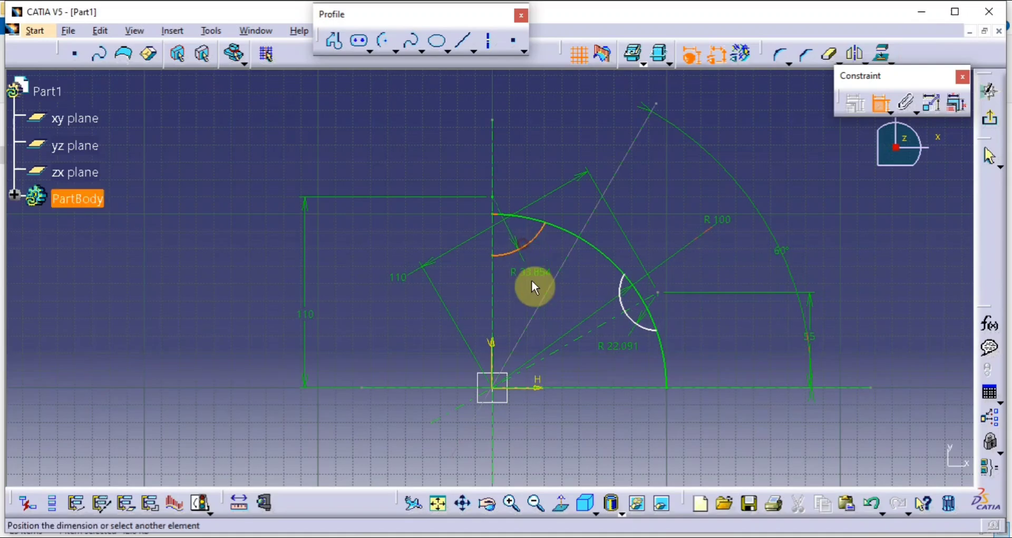
{"action": "left_click", "coordinate": [541, 288]}
Step: Set the radii of both small arcs to 40 mm
{"action": "double_click", "coordinate": [543, 290]}
{"action": "key", "text": "BackSpace"}
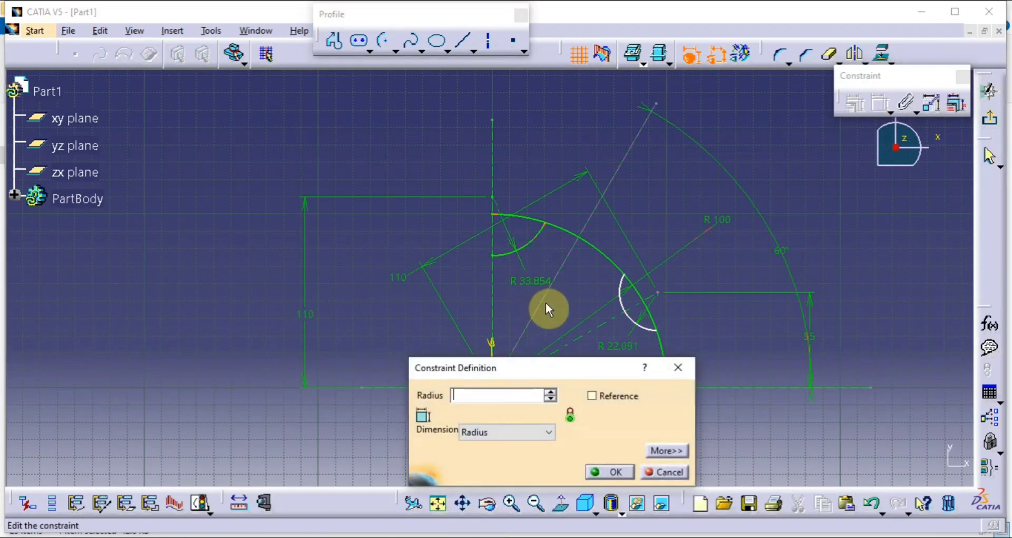
{"action": "type", "text": "40"}
{"action": "key", "text": "Return"}
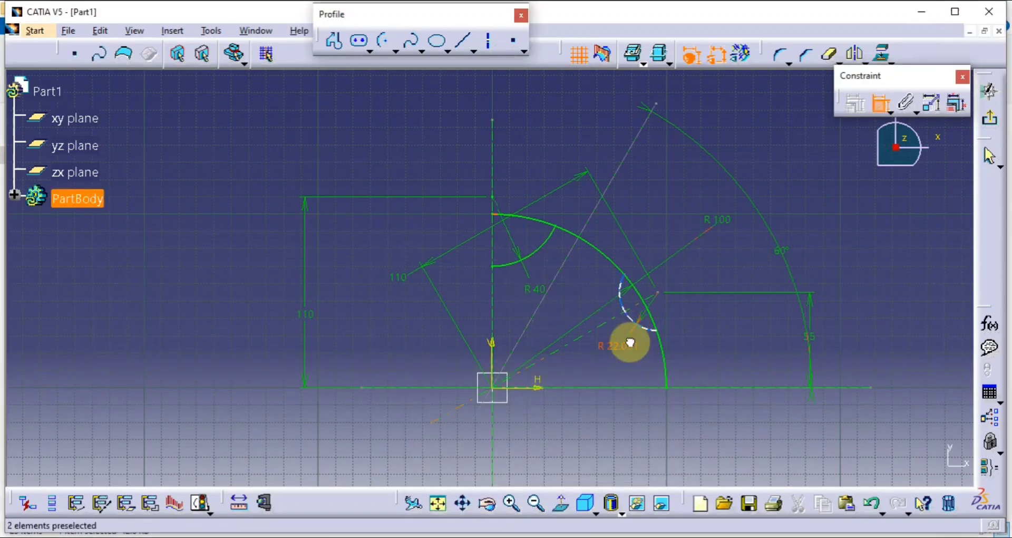
{"action": "double_click", "coordinate": [628, 342]}
{"action": "key", "text": "BackSpace"}
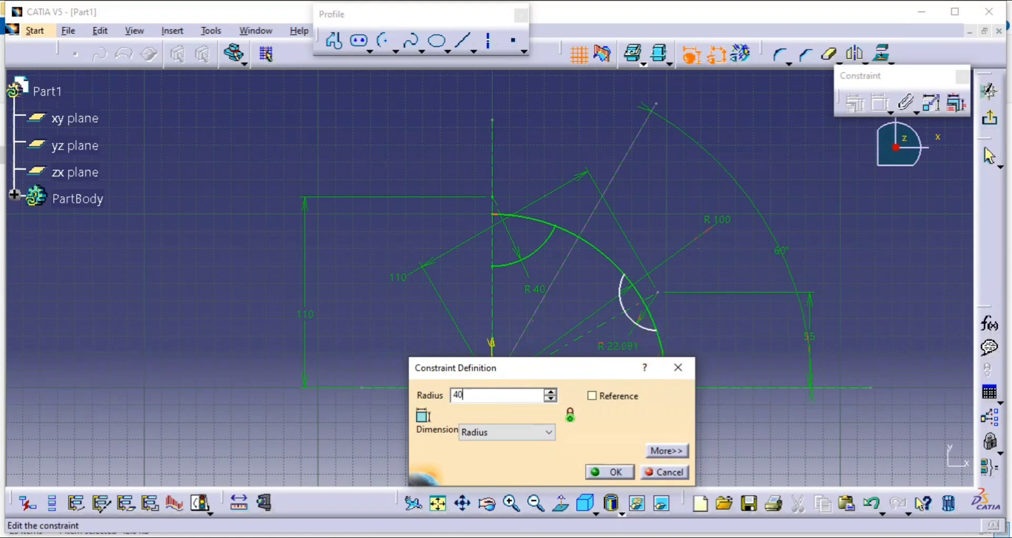
{"action": "key", "text": "Return"}
Step: Make the lower R40 arc's centre coincident with the shallower line's outer endpoint and leave the Constraint command
{"action": "middle_click_drag", "start_coordinate": [583, 358], "coordinate": [586, 326]}
{"action": "left_click", "coordinate": [773, 271]}
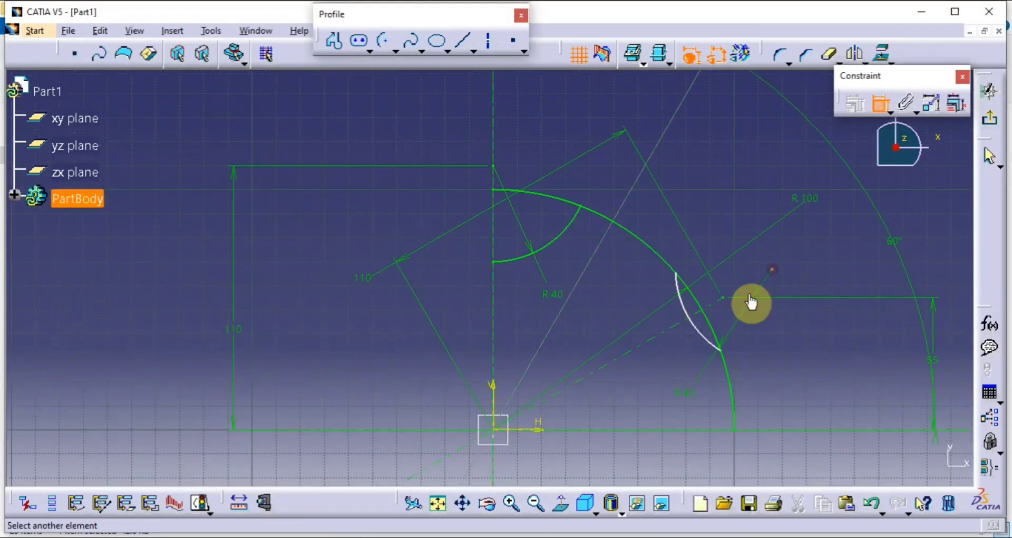
{"action": "left_click", "coordinate": [724, 298]}
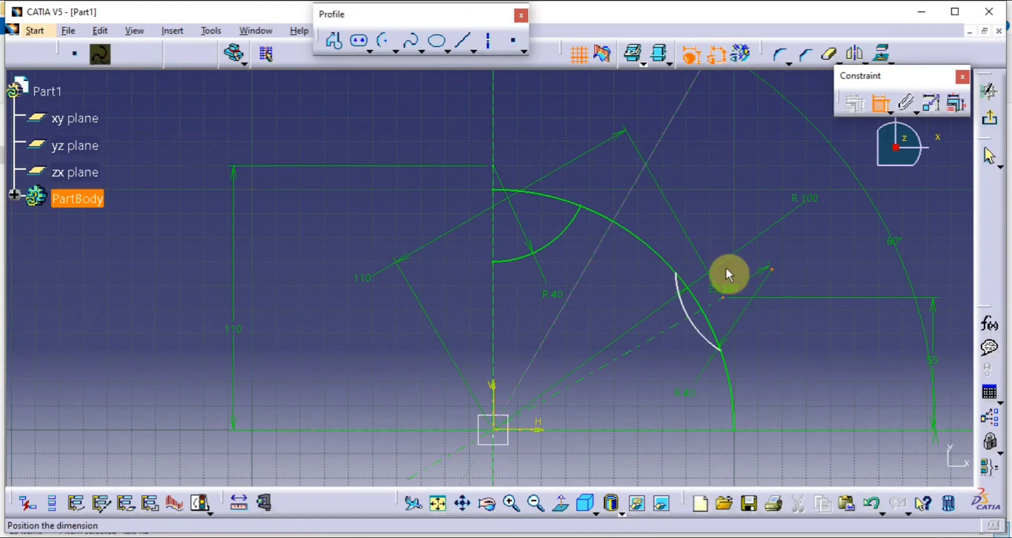
{"action": "right_click", "coordinate": [731, 231]}
{"action": "left_click", "coordinate": [764, 340]}
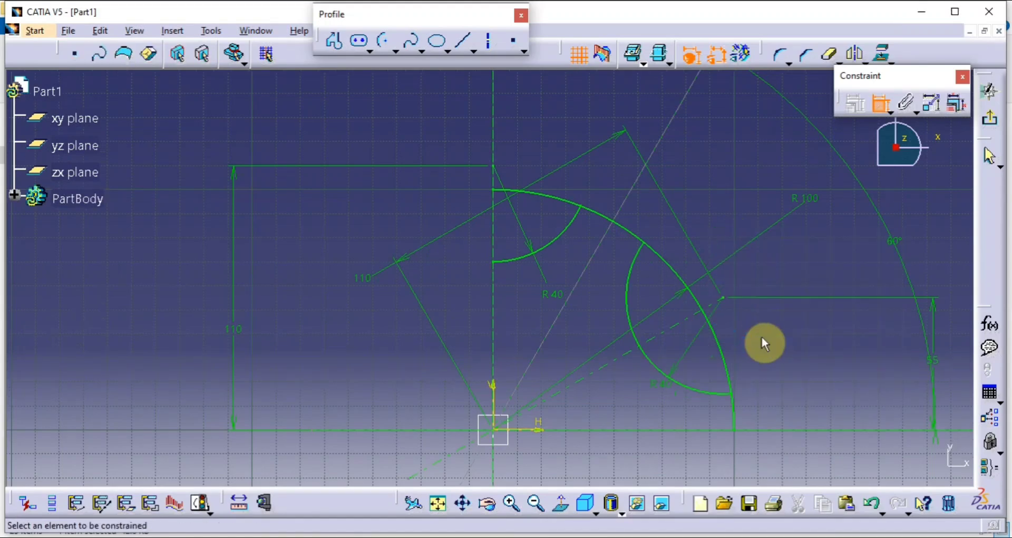
{"action": "mouse_move", "coordinate": [651, 364]}
{"action": "middle_mouse_down"}
{"action": "mouse_move", "coordinate": [564, 357]}
{"action": "mouse_move", "coordinate": [556, 371]}
{"action": "middle_mouse_up"}
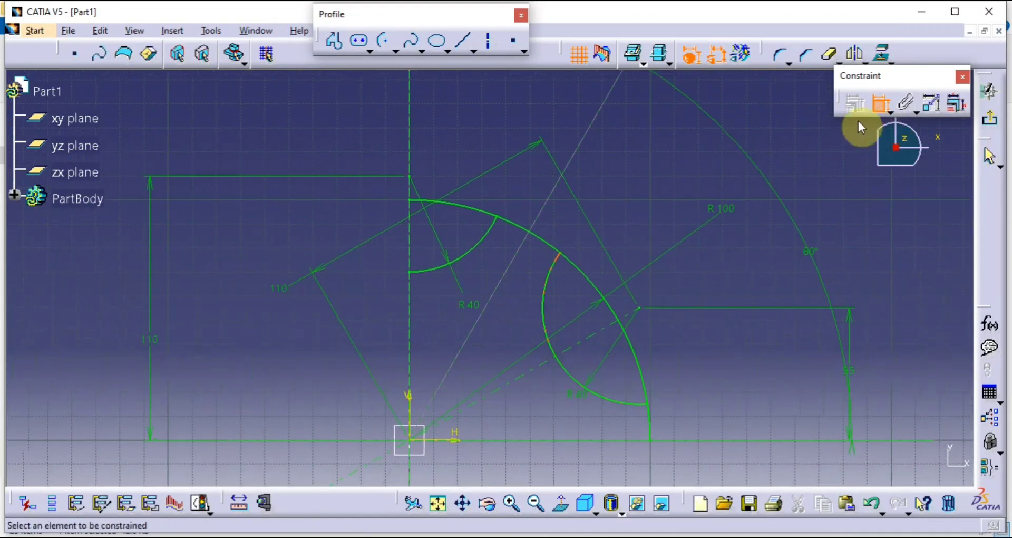
{"action": "left_click", "coordinate": [880, 103]}
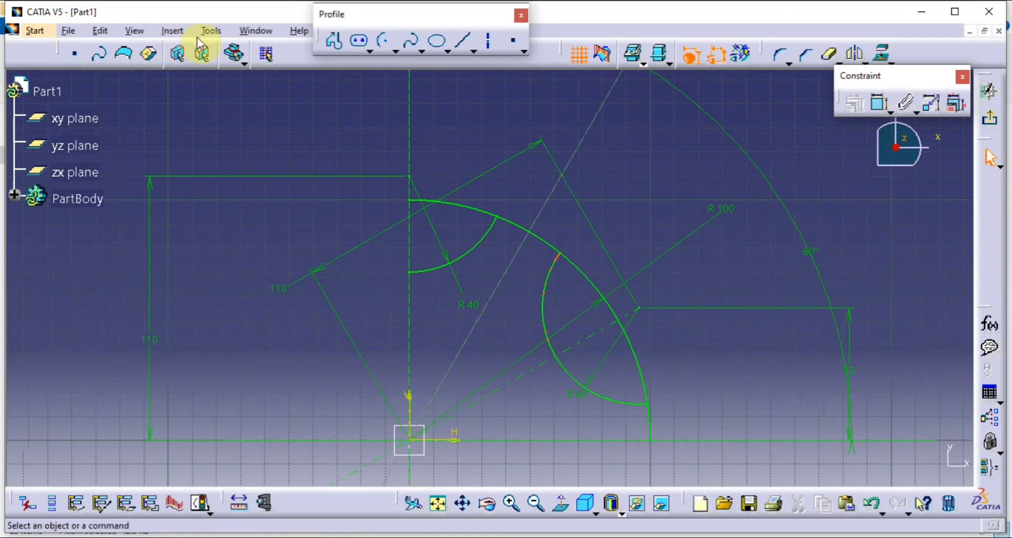
Step: Draw a narrow elongated hole along the horizontal axis, from near the origin to just past the outer arc's end
{"action": "left_click", "coordinate": [356, 41]}
{"action": "middle_click_drag", "start_coordinate": [551, 377], "coordinate": [446, 317]}
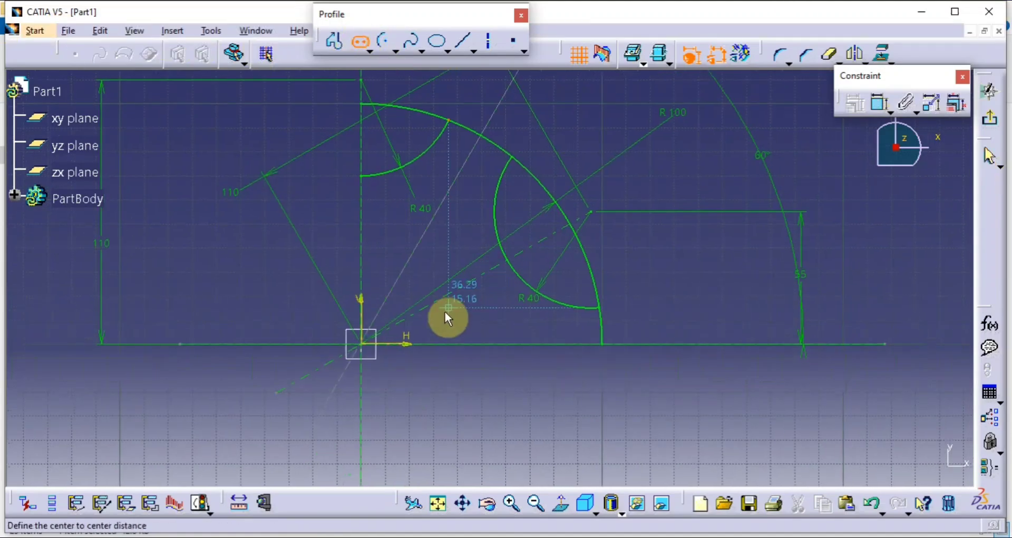
{"action": "left_click", "coordinate": [411, 346]}
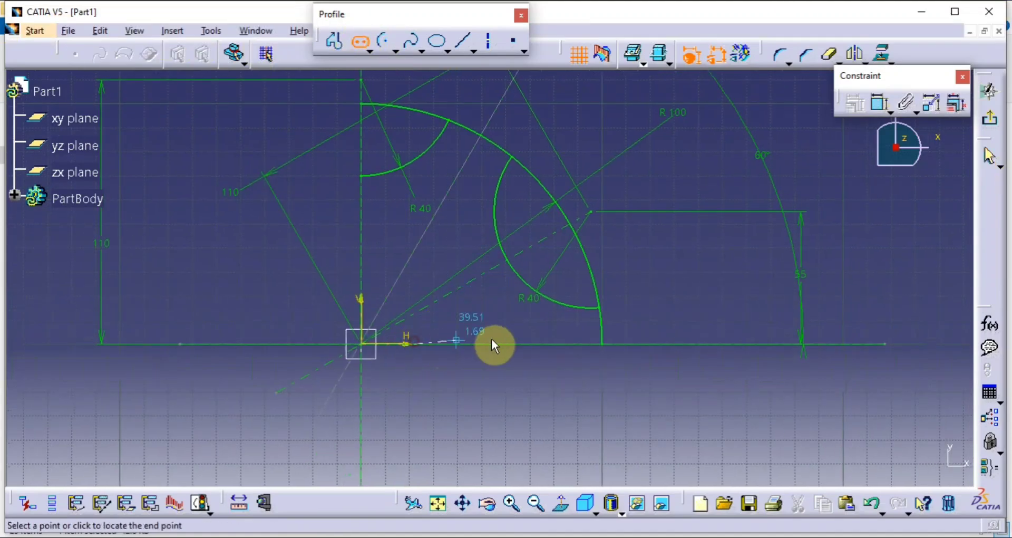
{"action": "left_click", "coordinate": [605, 345]}
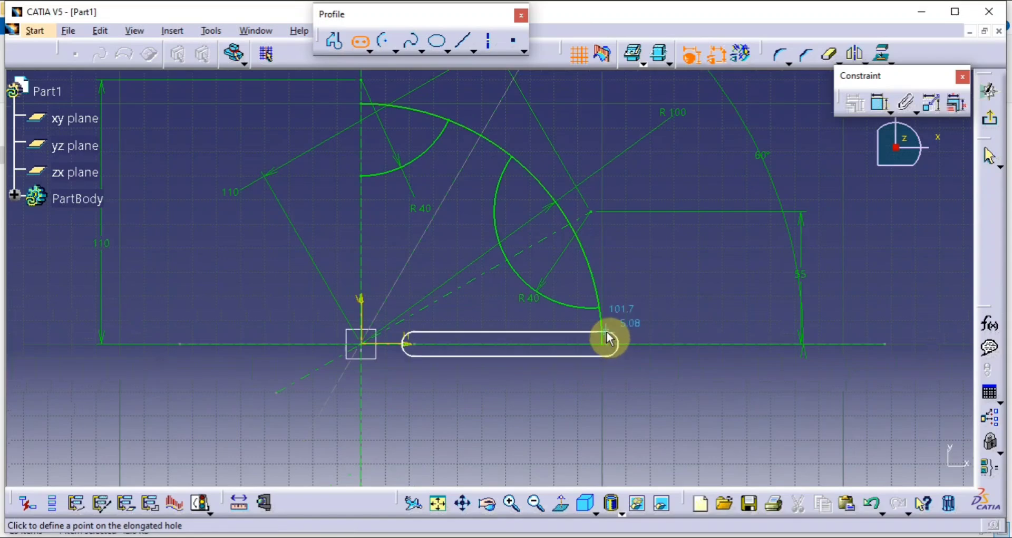
{"action": "left_click", "coordinate": [597, 335]}
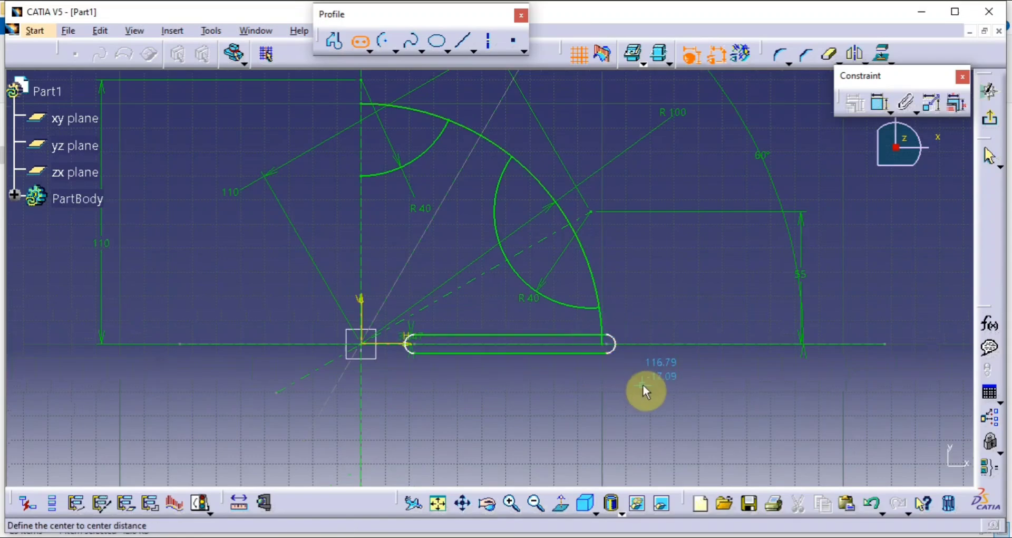
Step: Draw an elongated hole of about 5 mm radius along the 60° line, with its outer end centred on the R100 arc
{"action": "left_click", "coordinate": [425, 232]}
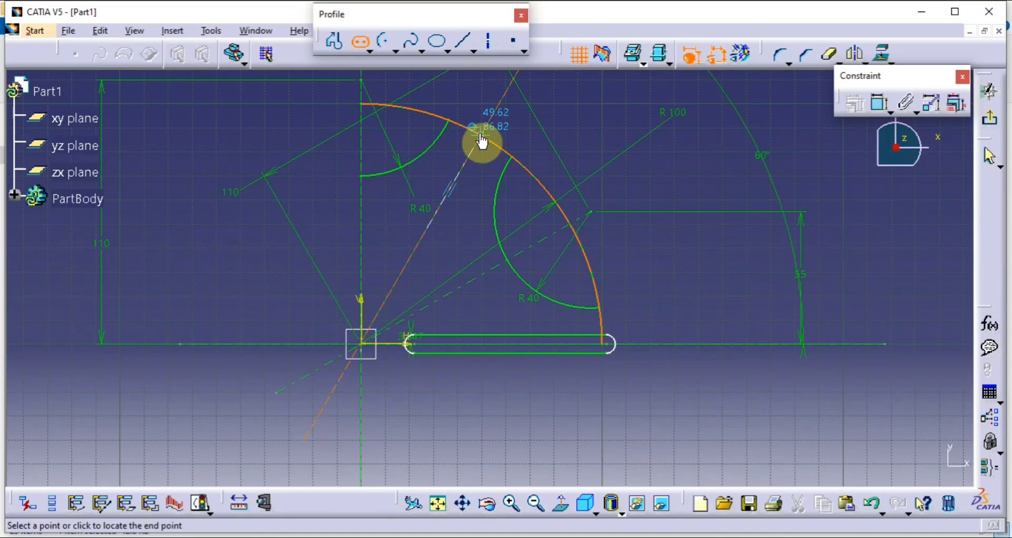
{"action": "left_click", "coordinate": [481, 139]}
{"action": "left_click", "coordinate": [492, 128]}
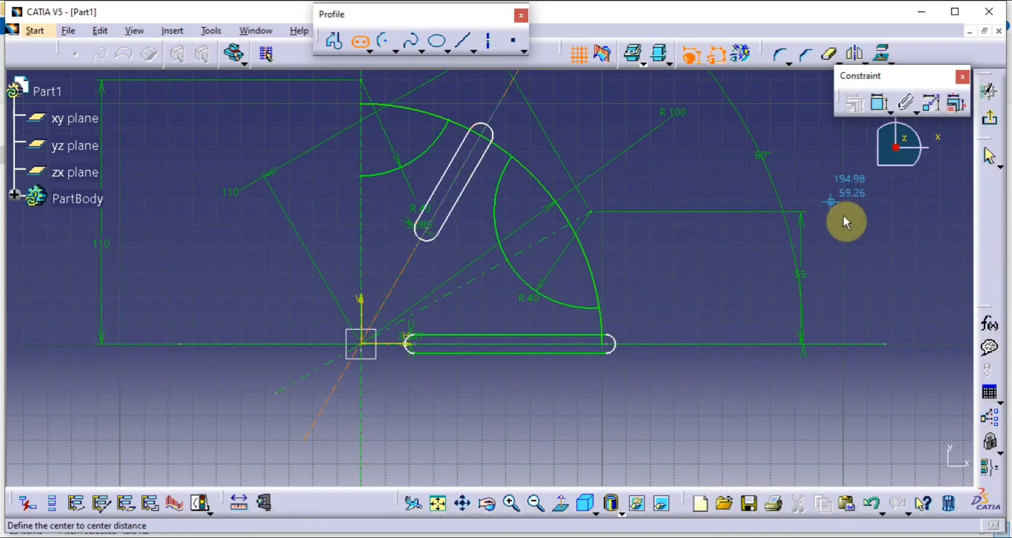
Step: Dimension the horizontal slot's inner centre from the vertical axis and the inclined slot's inner centre from the horizontal axis
{"action": "left_click", "coordinate": [879, 106]}
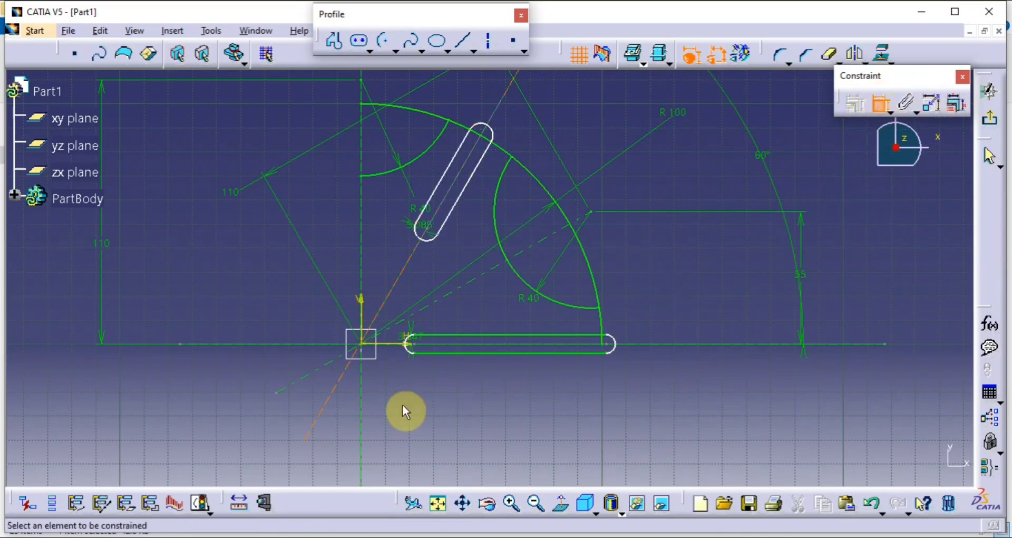
{"action": "left_click", "coordinate": [413, 344]}
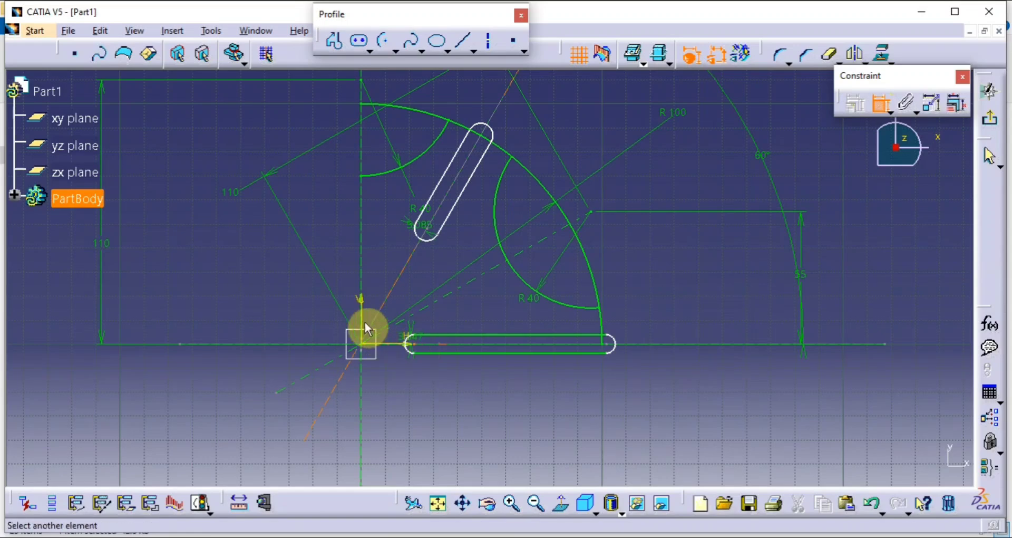
{"action": "left_click", "coordinate": [362, 318]}
{"action": "left_click", "coordinate": [476, 387]}
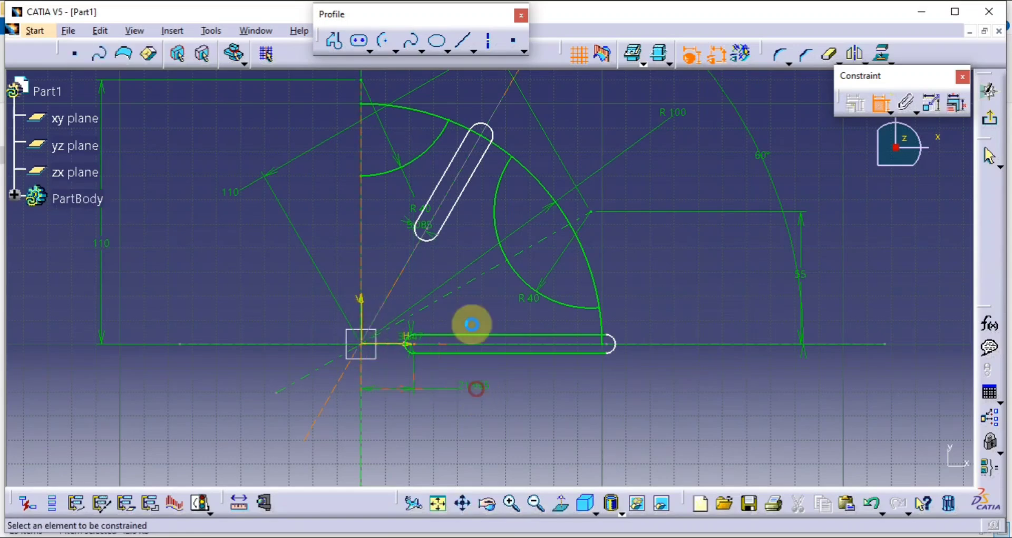
{"action": "left_click", "coordinate": [430, 238]}
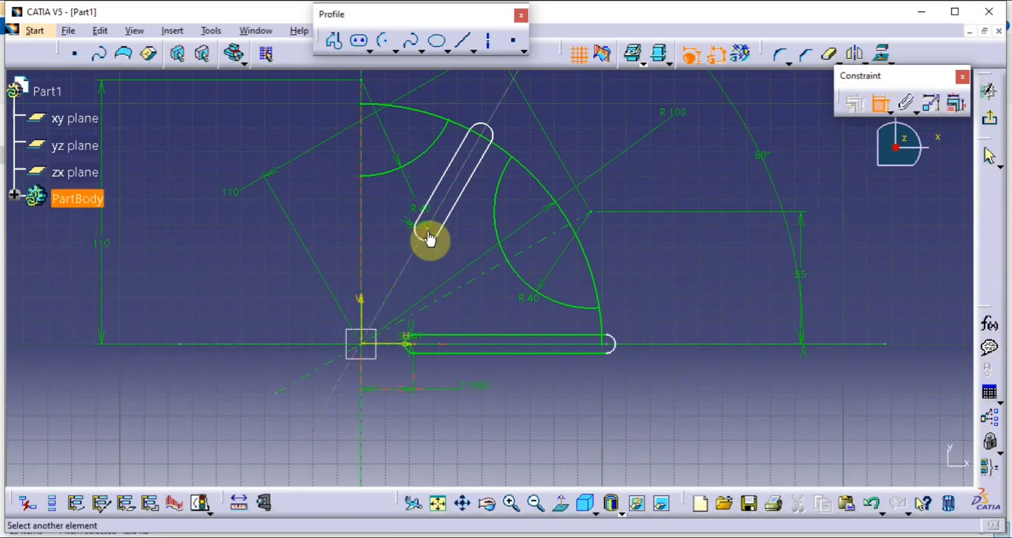
{"action": "left_click", "coordinate": [406, 345]}
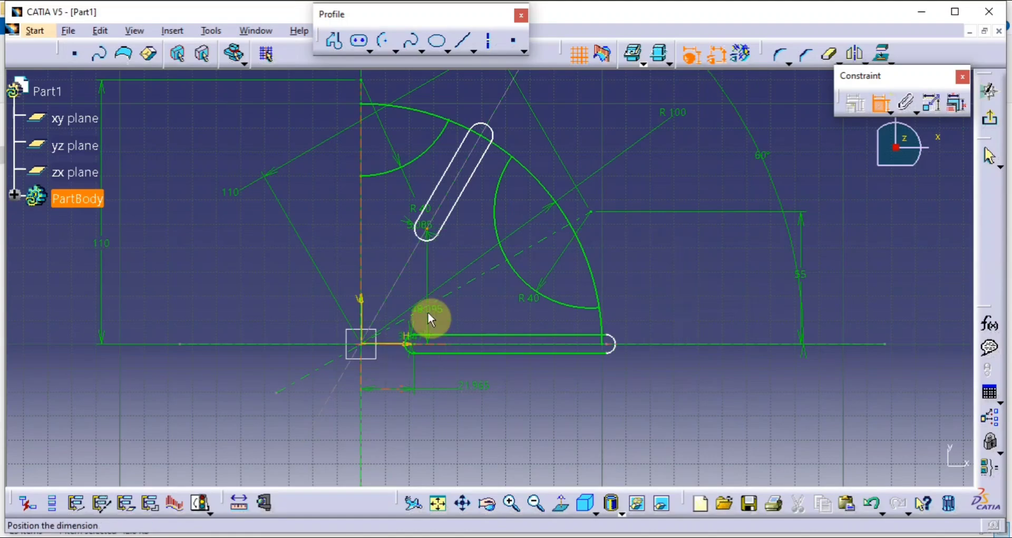
{"action": "left_click", "coordinate": [296, 323]}
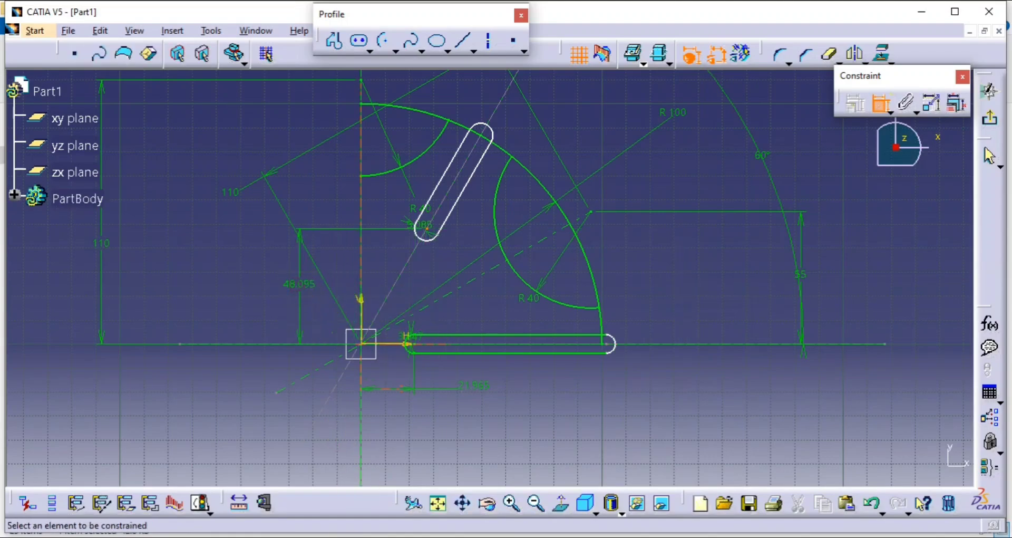
Step: Check the slot positions in the PDF drawing, return to CATIA, and set both slots' inner-centre distances to 40 mm
{"action": "key", "text": "alt+Tab"}
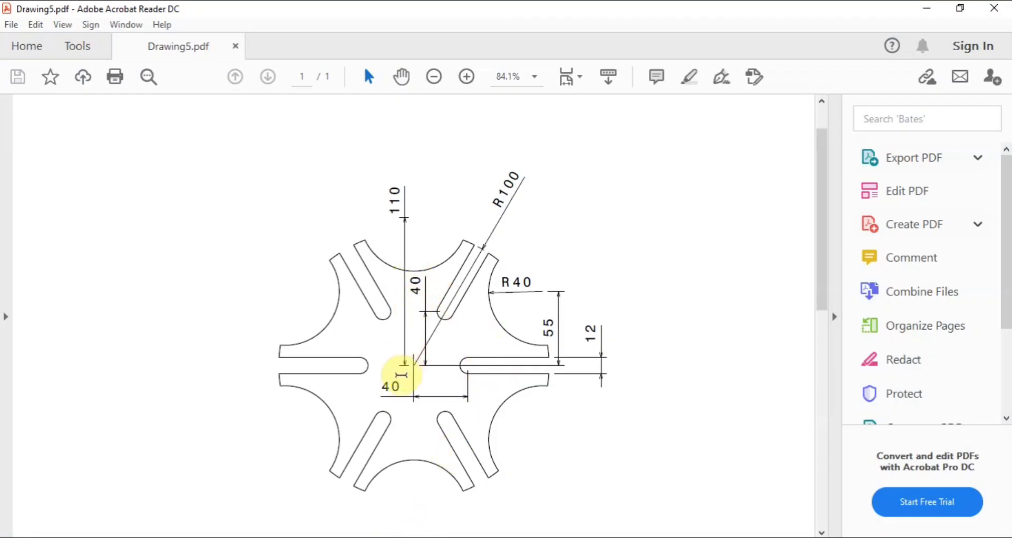
{"action": "left_click", "coordinate": [360, 537]}
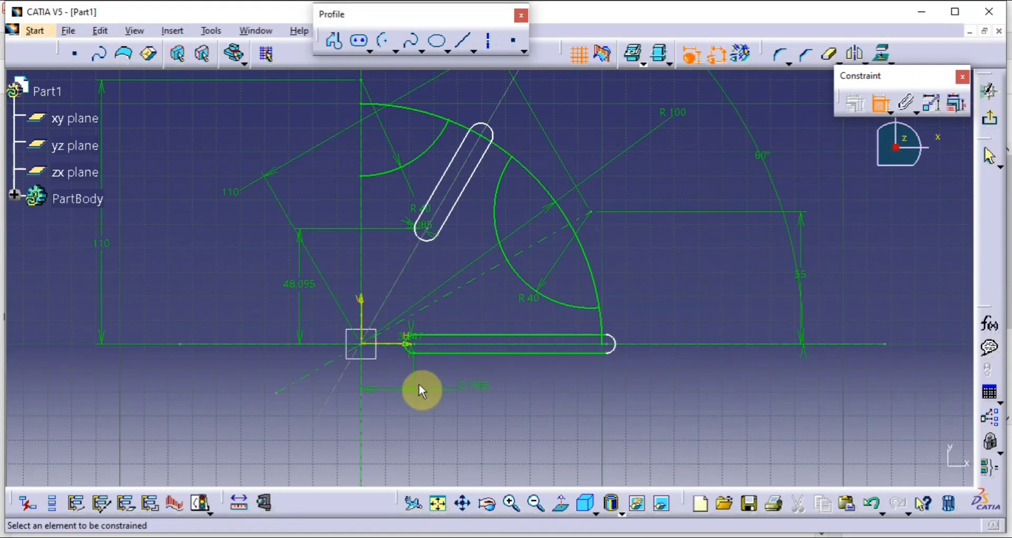
{"action": "double_click", "coordinate": [477, 388]}
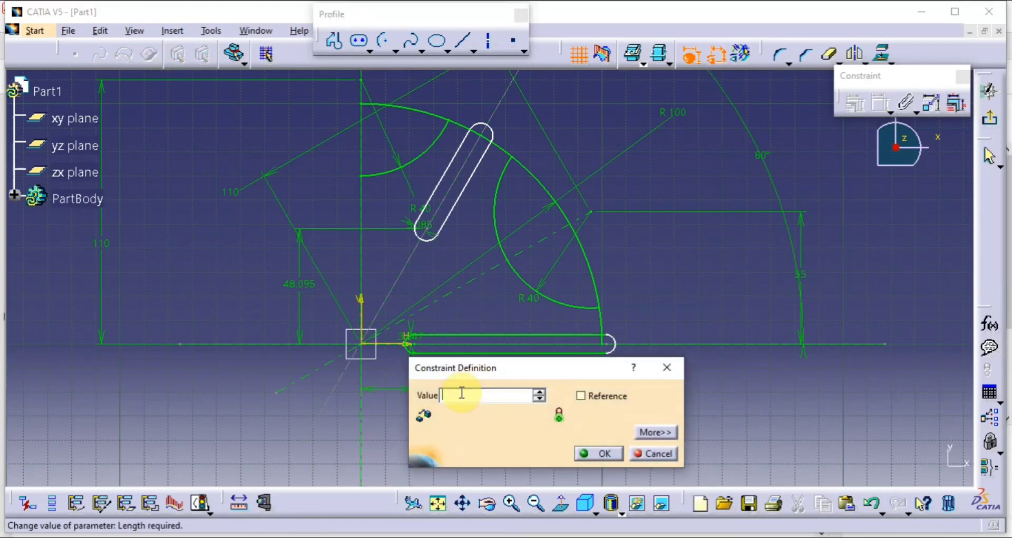
{"action": "type", "text": "40"}
{"action": "key", "text": "Return"}
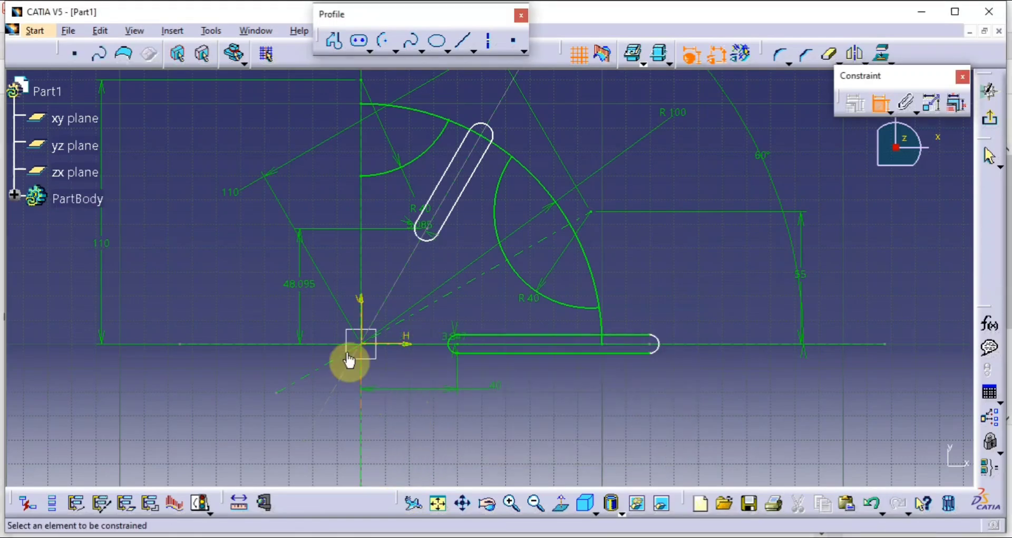
{"action": "double_click", "coordinate": [299, 287]}
{"action": "key", "text": "BackSpace"}
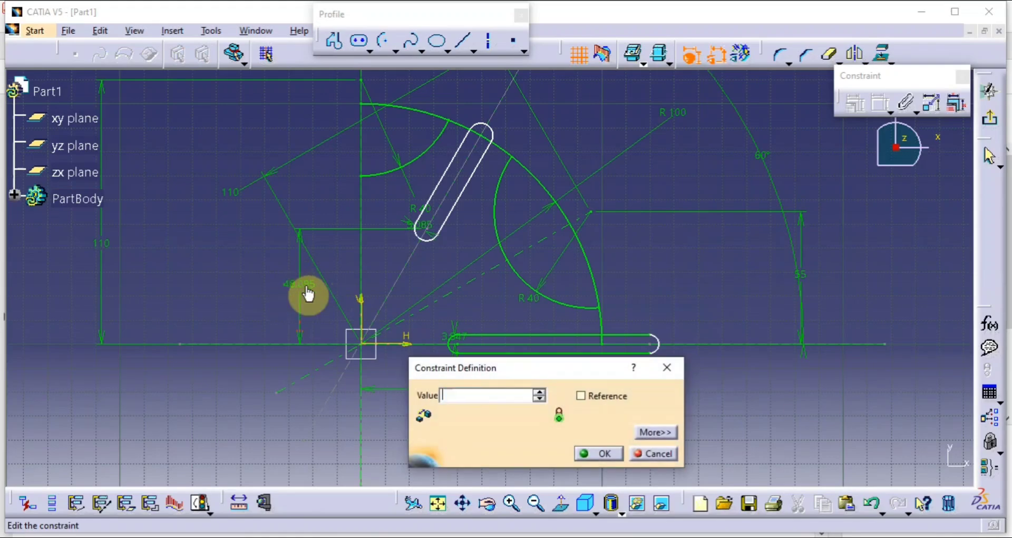
{"action": "type", "text": "40mm"}
{"action": "key", "text": "Return"}
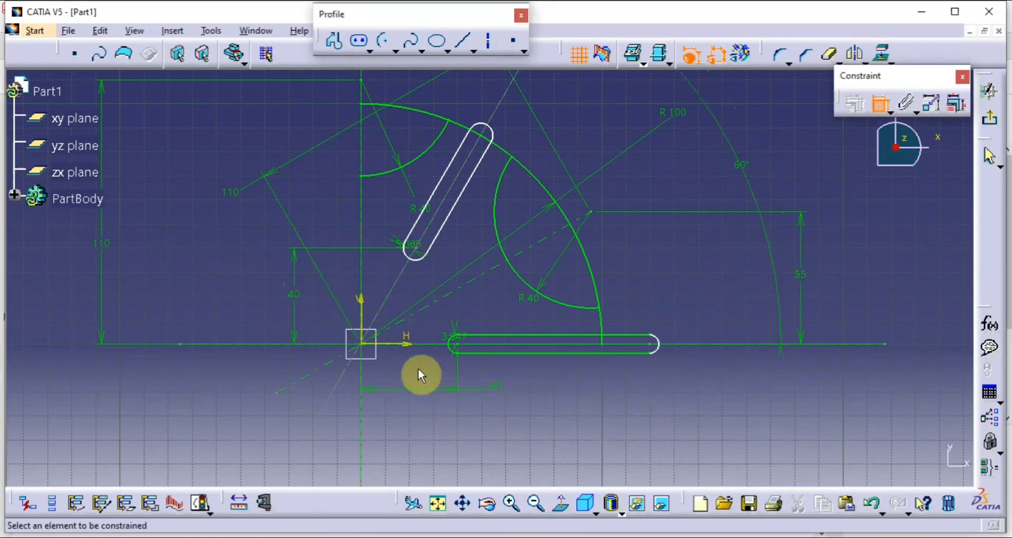
Step: Check the slot width in the PDF drawing, return to CATIA, and set the horizontal slot's radius to 6 mm
{"action": "mouse_move", "coordinate": [451, 352]}
{"action": "middle_mouse_down"}
{"action": "mouse_move", "coordinate": [447, 280]}
{"action": "mouse_move", "coordinate": [409, 299]}
{"action": "mouse_move", "coordinate": [434, 271]}
{"action": "middle_mouse_up"}
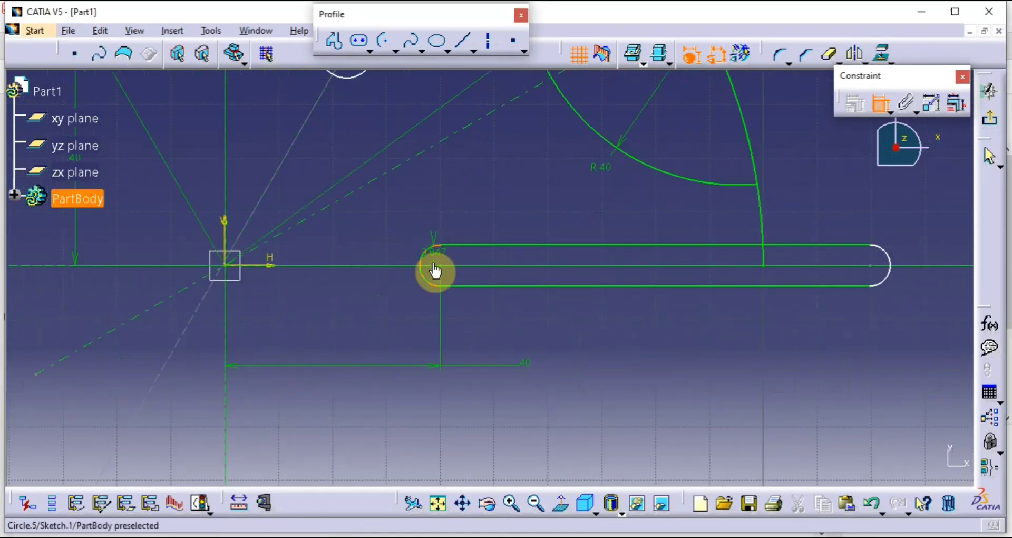
{"action": "double_click", "coordinate": [432, 256]}
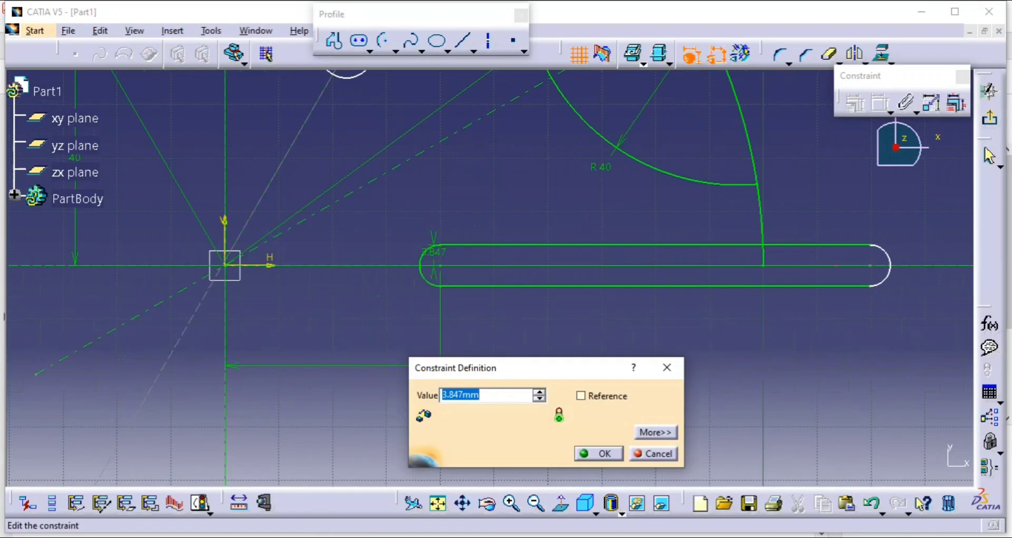
{"action": "key", "text": "alt+Tab"}
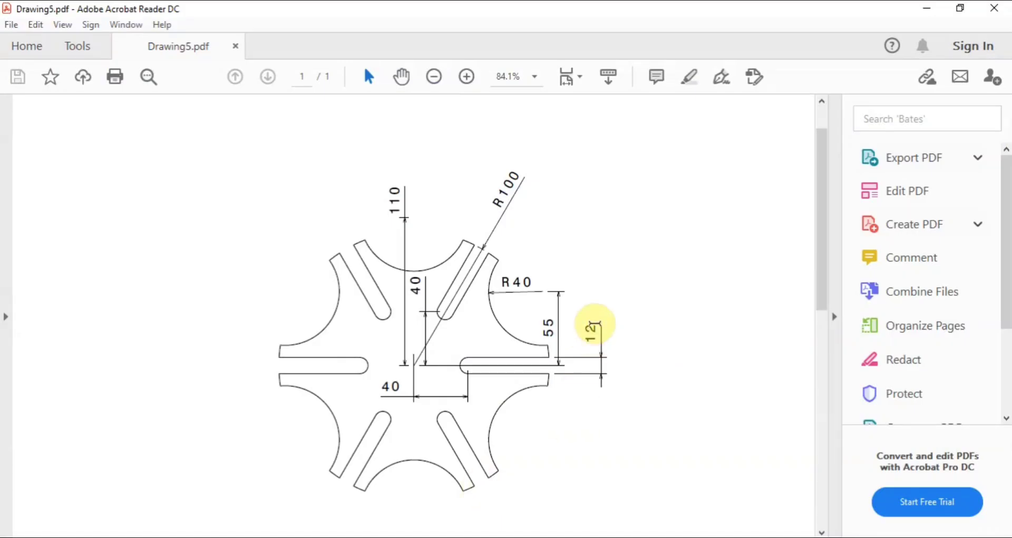
{"action": "left_click", "coordinate": [926, 8]}
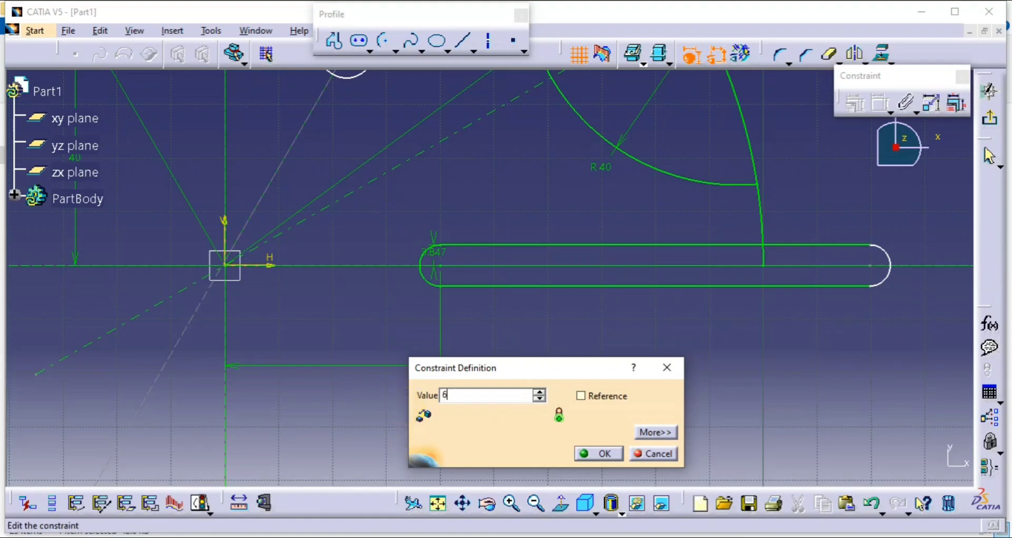
{"action": "key", "text": "Return"}
Step: Set the inclined slot's radius to 6 mm
{"action": "mouse_move", "coordinate": [416, 310]}
{"action": "middle_mouse_down"}
{"action": "mouse_move", "coordinate": [369, 476]}
{"action": "mouse_move", "coordinate": [427, 397]}
{"action": "mouse_move", "coordinate": [352, 301]}
{"action": "middle_mouse_up"}
{"action": "double_click", "coordinate": [343, 290]}
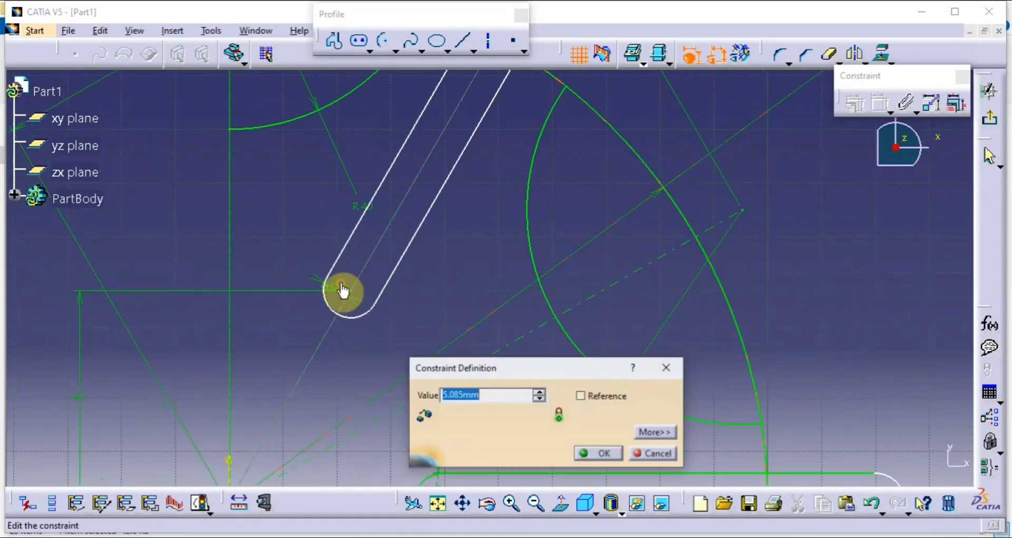
{"action": "key", "text": "BackSpace"}
{"action": "type", "text": "6"}
{"action": "key", "text": "Return"}
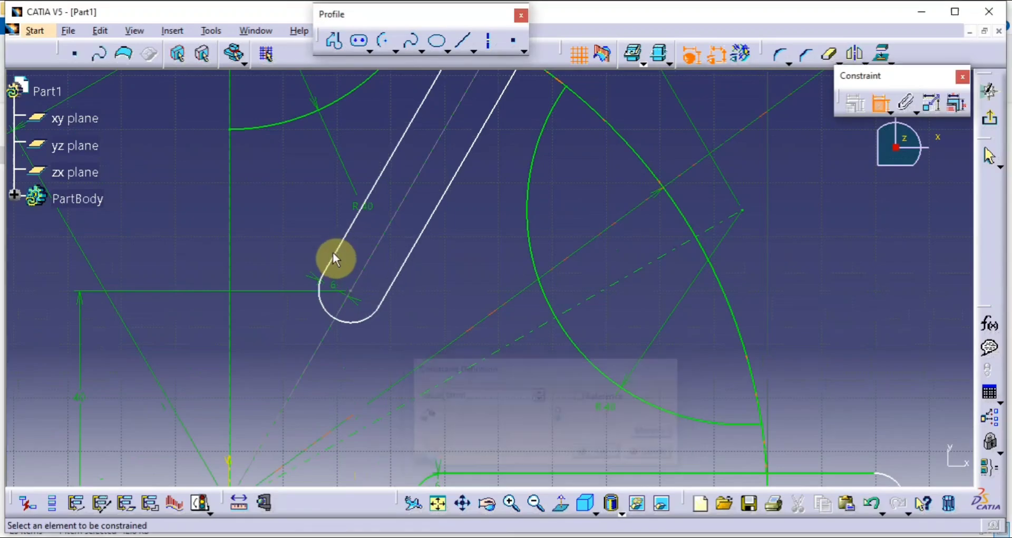
Step: Leave the Constraint command and shift the inclined slot sideways to check its remaining freedom of movement
{"action": "mouse_move", "coordinate": [379, 315]}
{"action": "middle_mouse_down"}
{"action": "mouse_move", "coordinate": [339, 368]}
{"action": "mouse_move", "coordinate": [363, 310]}
{"action": "mouse_move", "coordinate": [463, 205]}
{"action": "mouse_move", "coordinate": [537, 160]}
{"action": "middle_mouse_up"}
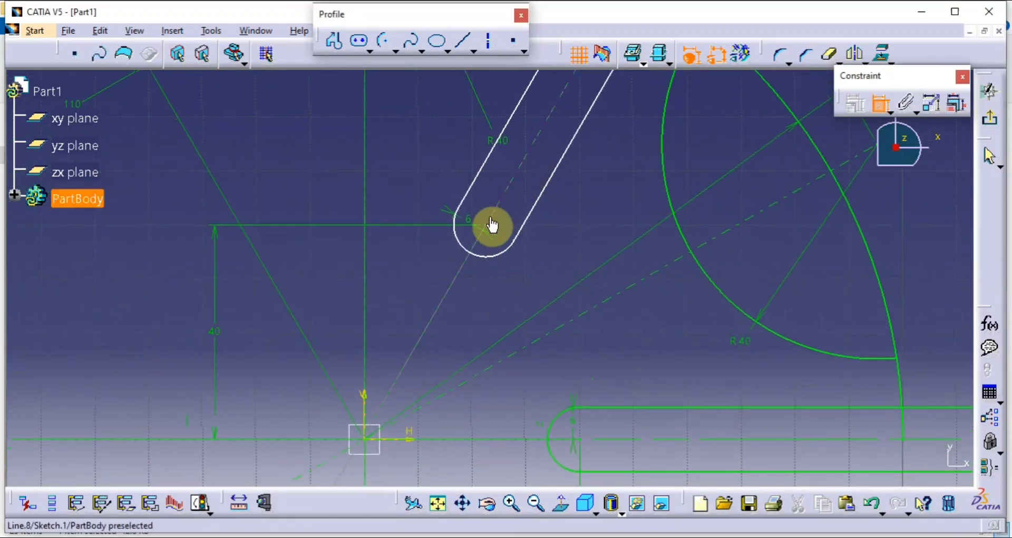
{"action": "mouse_move", "coordinate": [483, 235]}
{"action": "middle_mouse_down"}
{"action": "mouse_move", "coordinate": [416, 291]}
{"action": "mouse_move", "coordinate": [392, 368]}
{"action": "middle_mouse_up"}
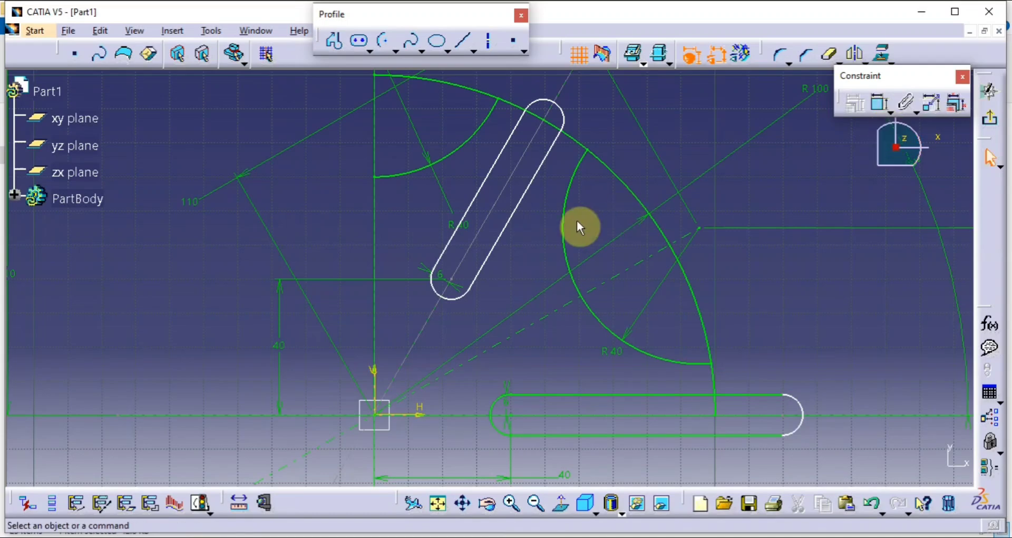
{"action": "mouse_move", "coordinate": [534, 196]}
{"action": "left_mouse_down"}
{"action": "mouse_move", "coordinate": [553, 199]}
{"action": "mouse_move", "coordinate": [530, 190]}
{"action": "mouse_move", "coordinate": [551, 189]}
{"action": "left_mouse_up"}
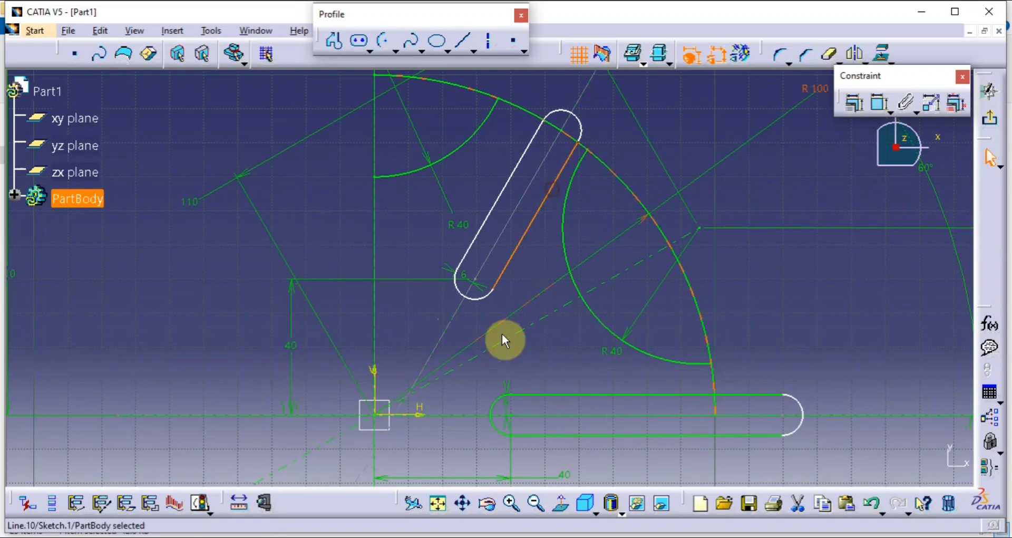
{"action": "left_click", "coordinate": [401, 406]}
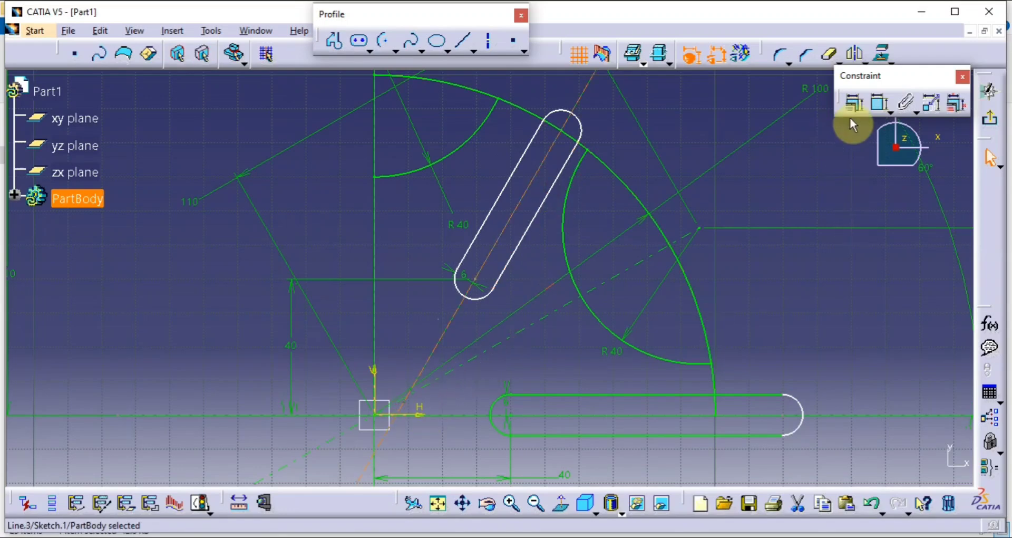
{"action": "left_click", "coordinate": [877, 103]}
{"action": "left_click", "coordinate": [382, 395]}
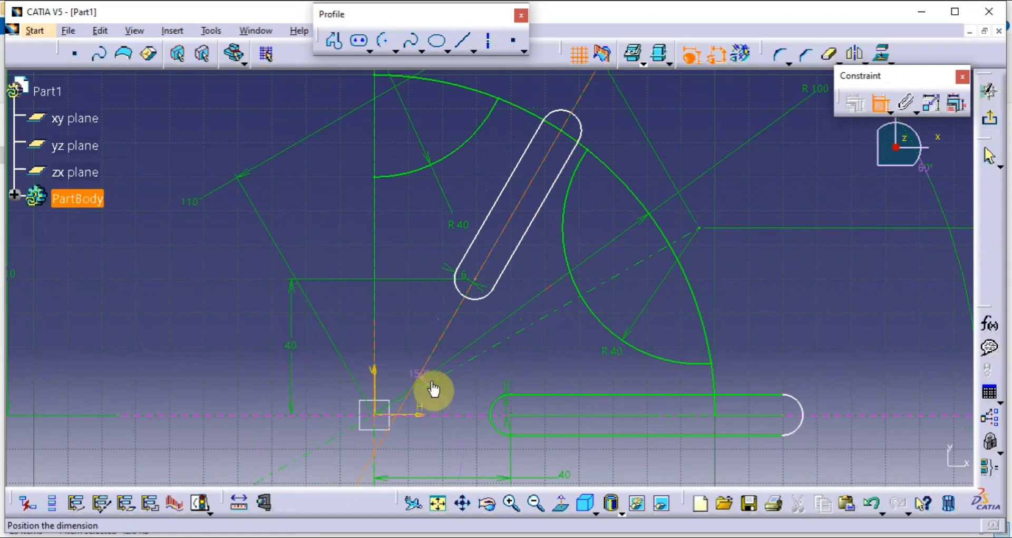
{"action": "left_click", "coordinate": [879, 103]}
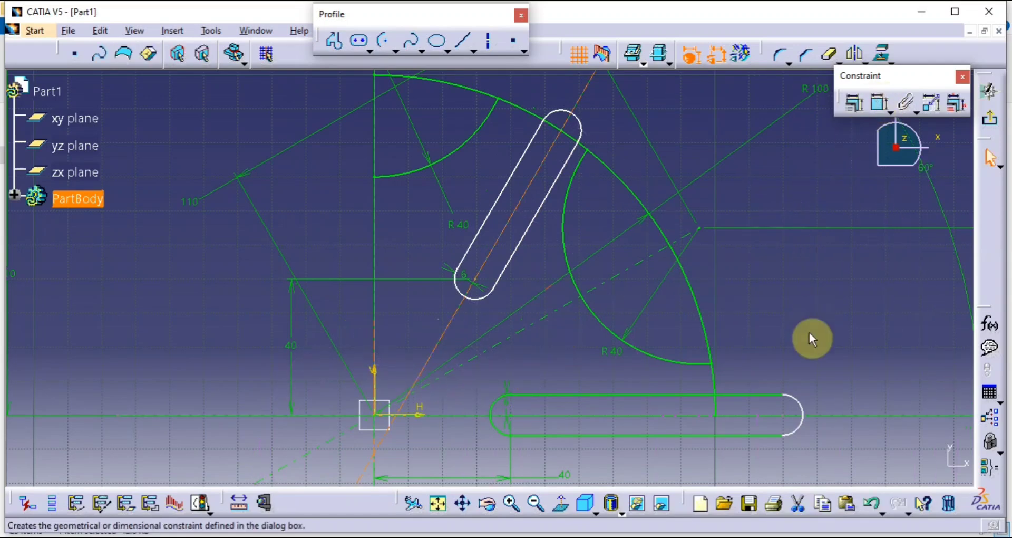
Step: Constrain the inclined slot's 60° centre line to be coincident with the sketch origin
{"action": "left_click", "coordinate": [878, 104]}
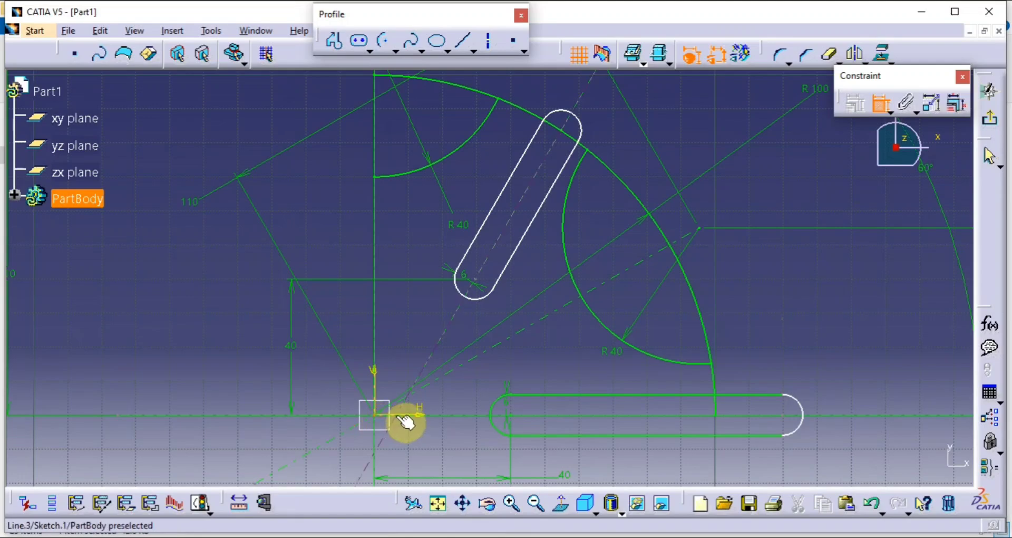
{"action": "left_click", "coordinate": [399, 422]}
{"action": "right_click", "coordinate": [343, 350]}
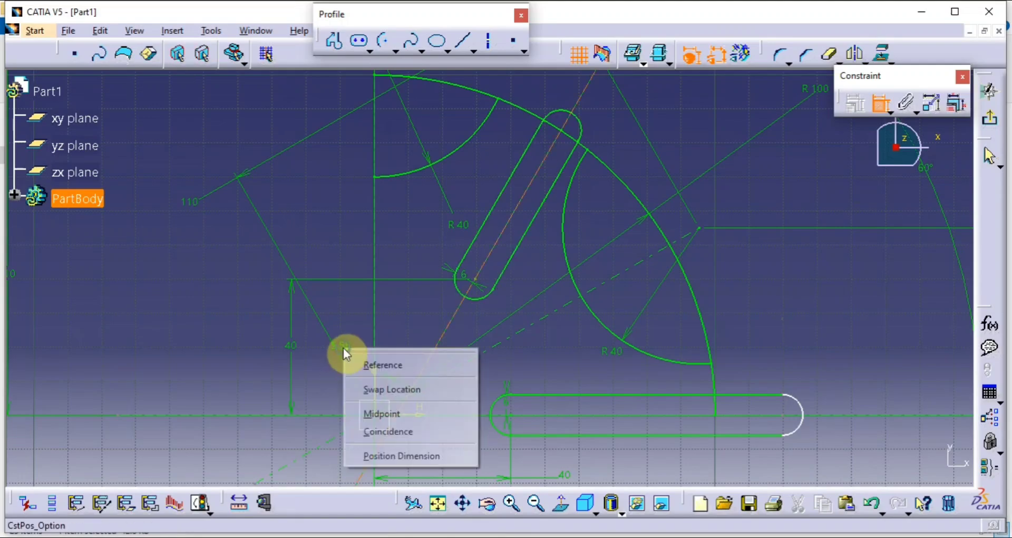
{"action": "left_click", "coordinate": [400, 431]}
Step: Trim away the horizontal slot's half below the axis and its rounded end beyond the R100 arc using Quick Trim
{"action": "middle_click_drag", "start_coordinate": [421, 360], "coordinate": [386, 440]}
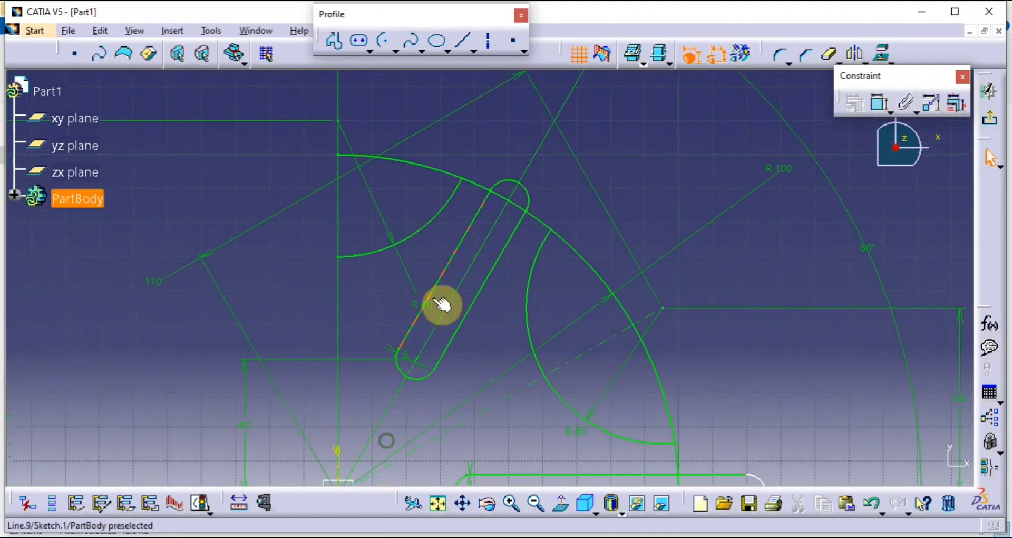
{"action": "mouse_move", "coordinate": [443, 303]}
{"action": "middle_mouse_down"}
{"action": "mouse_move", "coordinate": [389, 378]}
{"action": "mouse_move", "coordinate": [388, 429]}
{"action": "mouse_move", "coordinate": [445, 289]}
{"action": "middle_mouse_up"}
{"action": "left_click", "coordinate": [389, 379]}
{"action": "left_click", "coordinate": [829, 54]}
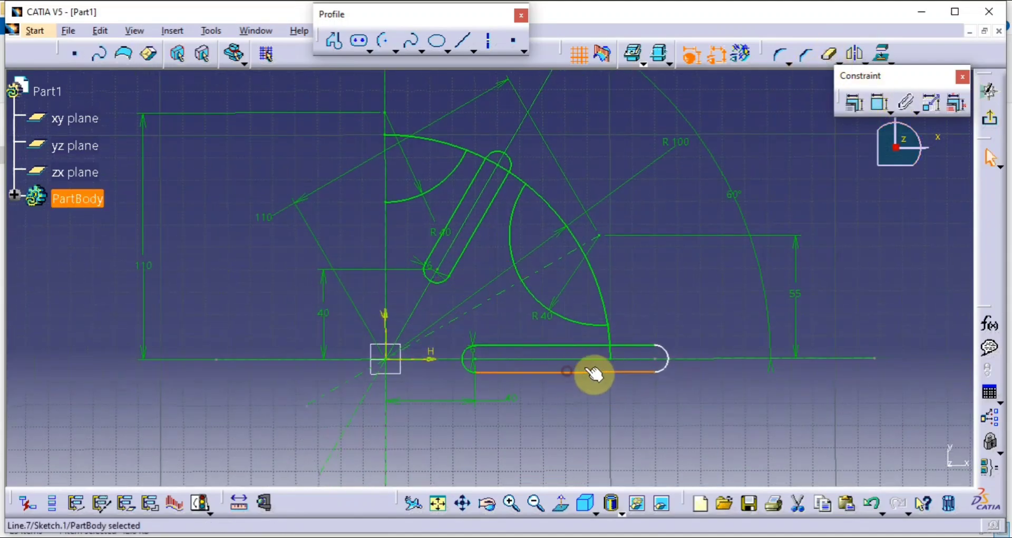
{"action": "left_click", "coordinate": [595, 372]}
{"action": "left_click", "coordinate": [829, 54]}
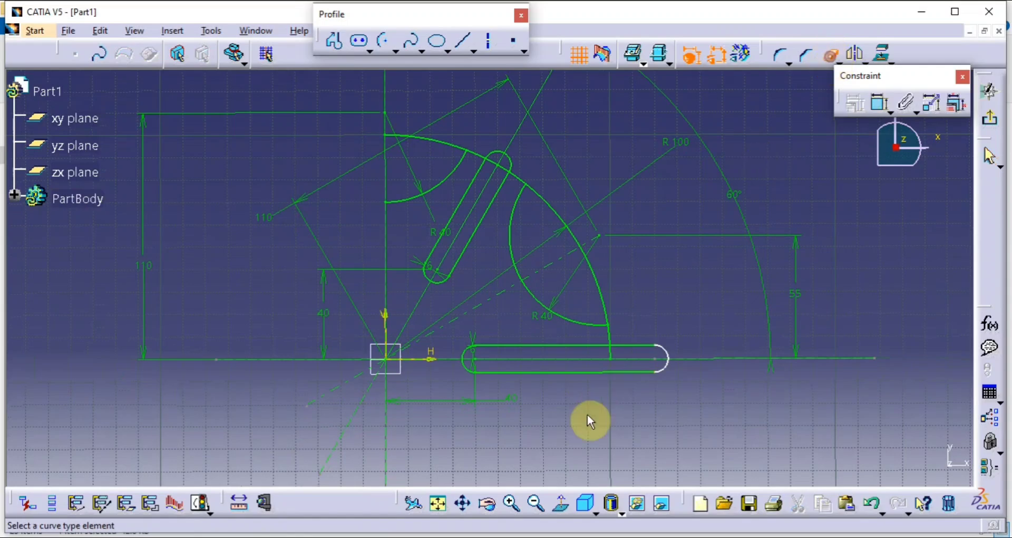
{"action": "left_click", "coordinate": [547, 374]}
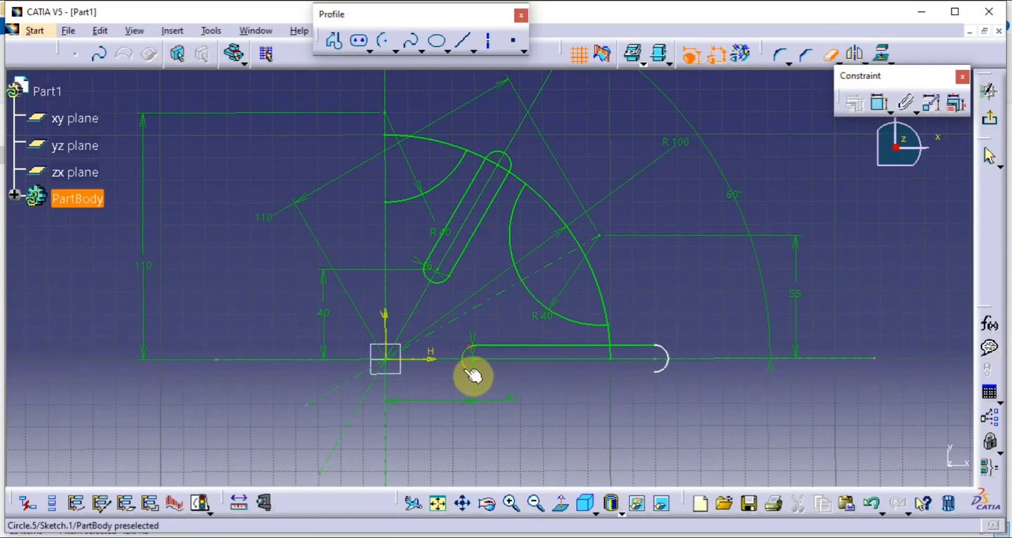
{"action": "left_click", "coordinate": [665, 367]}
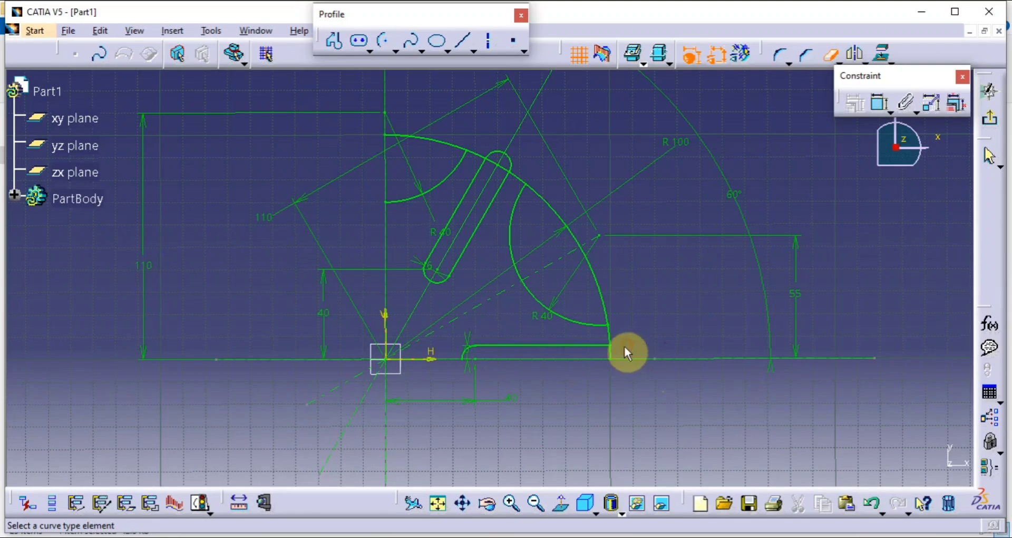
Step: Trim away the R100 arc across both R40 cut-outs and the inclined slot's mouth, along with the slot's outer rounded end
{"action": "left_click", "coordinate": [608, 318]}
{"action": "mouse_move", "coordinate": [569, 232]}
{"action": "middle_mouse_down"}
{"action": "mouse_move", "coordinate": [549, 323]}
{"action": "mouse_move", "coordinate": [583, 373]}
{"action": "middle_mouse_up"}
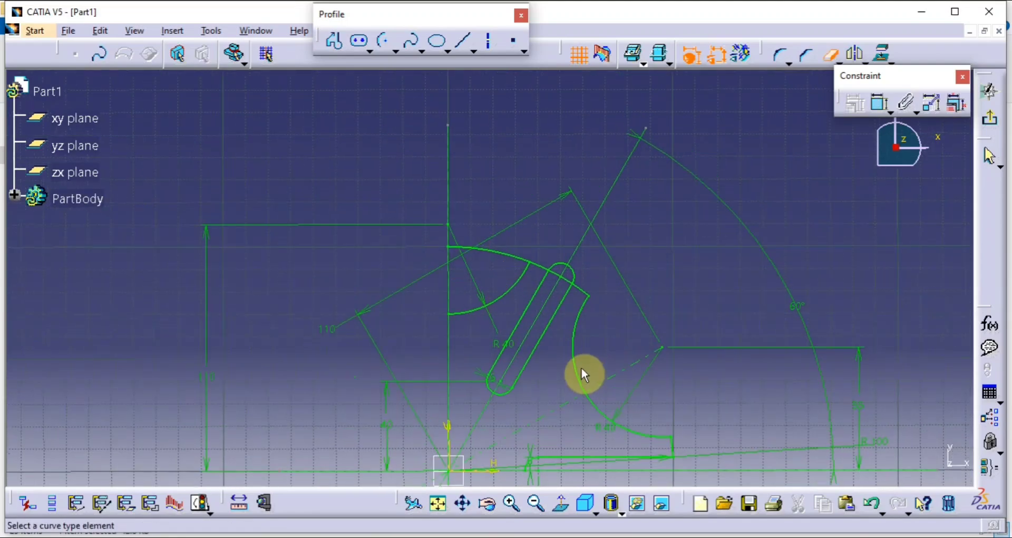
{"action": "left_click", "coordinate": [563, 267]}
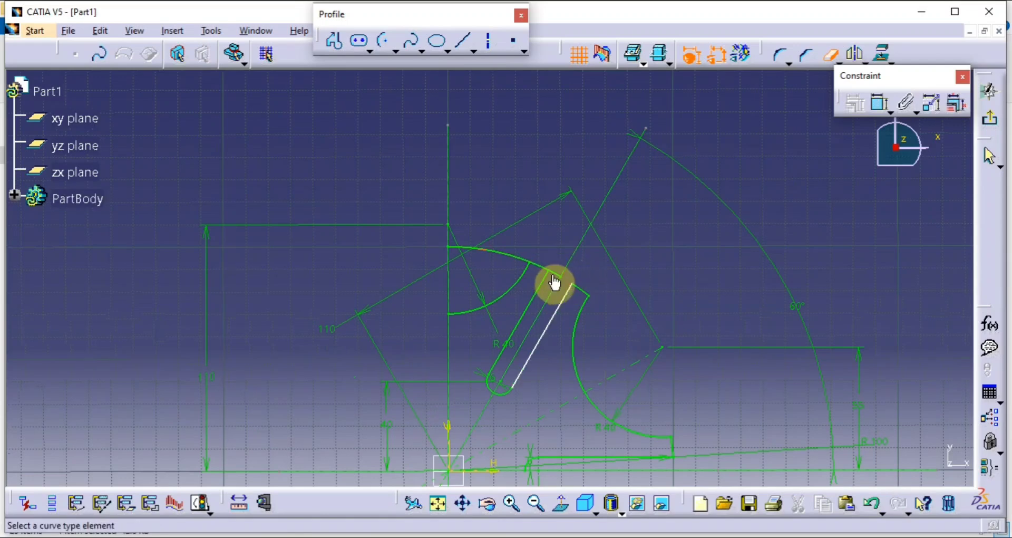
{"action": "left_click", "coordinate": [515, 259]}
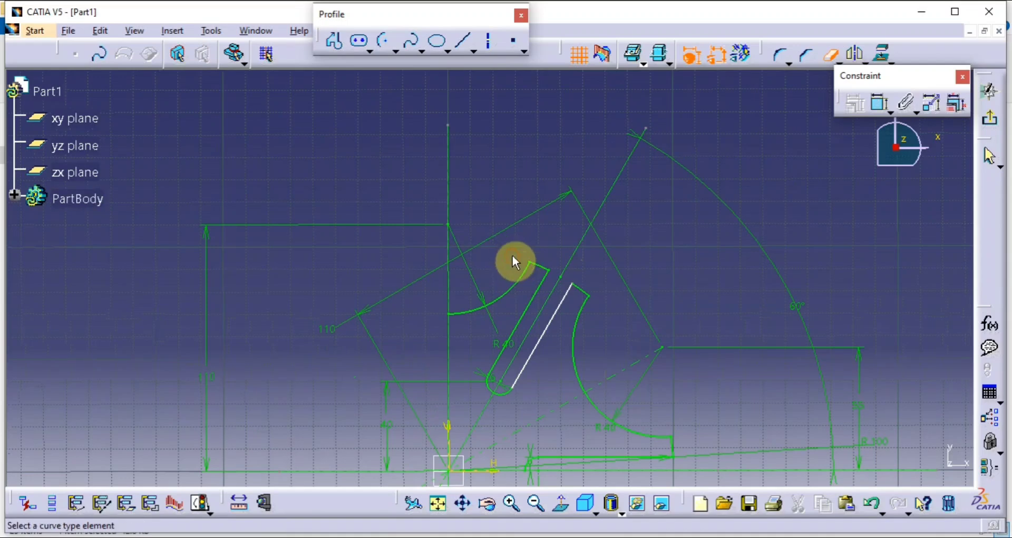
Step: Constrain the inclined slot's lower-right edge to be parallel to the slot's centre line
{"action": "left_click", "coordinate": [879, 103]}
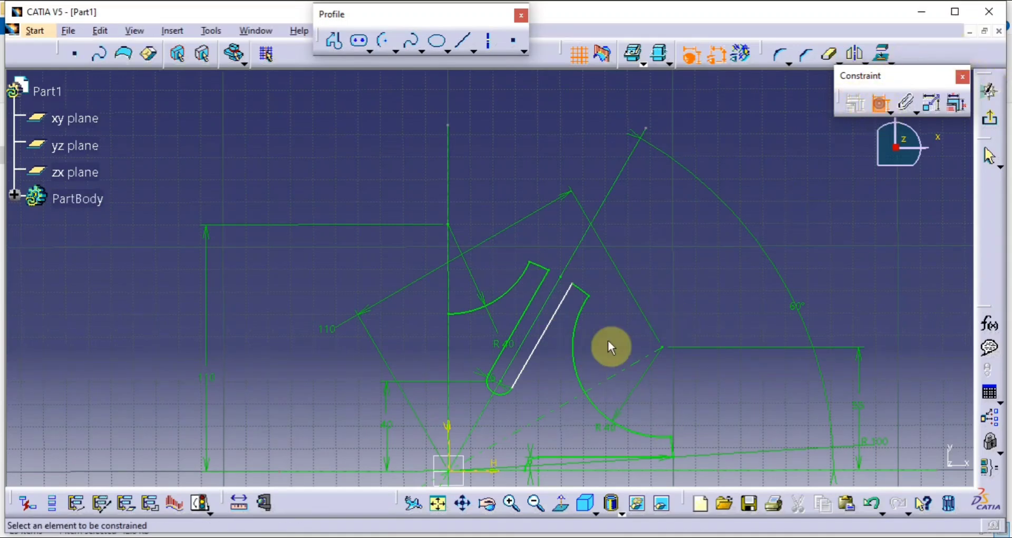
{"action": "left_click", "coordinate": [560, 313]}
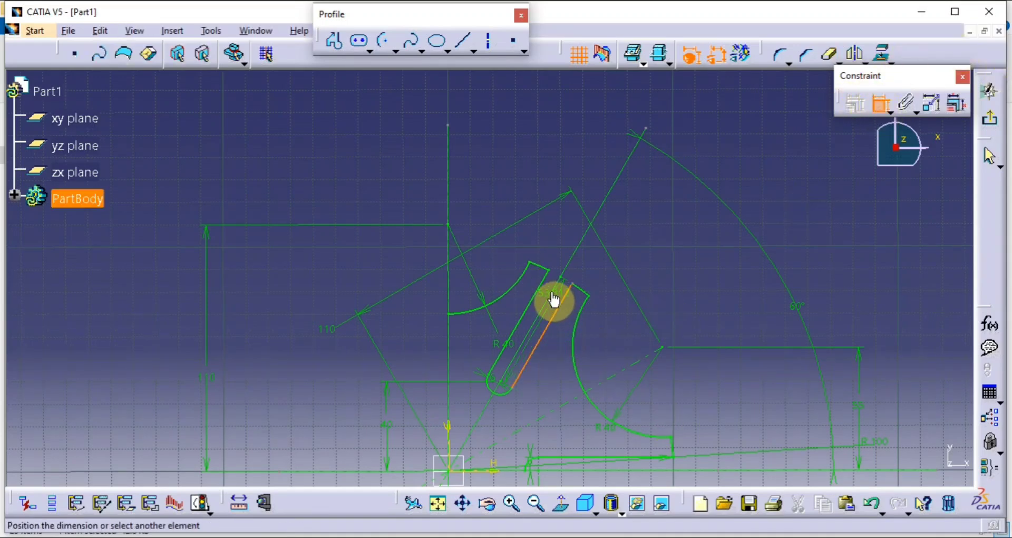
{"action": "left_click", "coordinate": [548, 287]}
{"action": "right_click", "coordinate": [599, 264]}
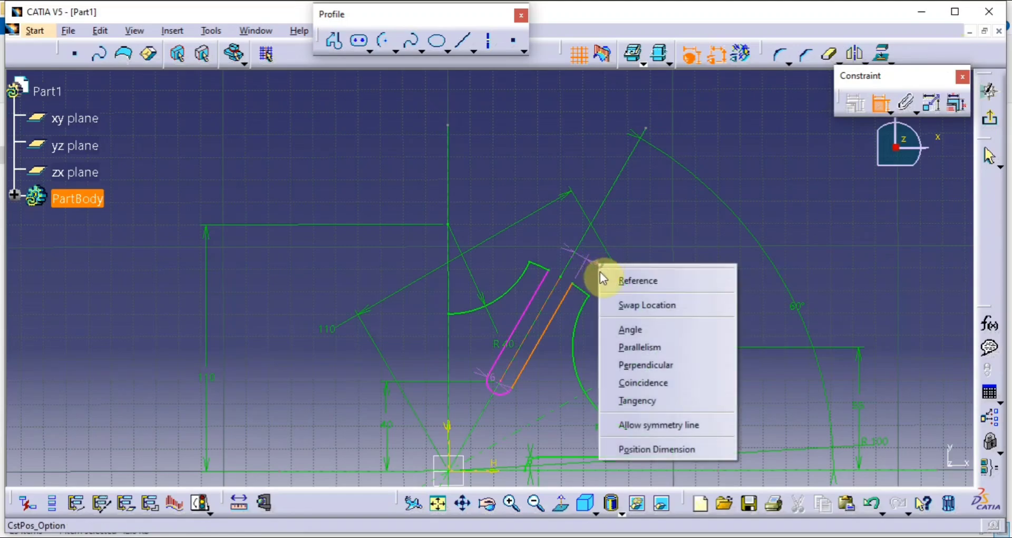
{"action": "left_click", "coordinate": [644, 350]}
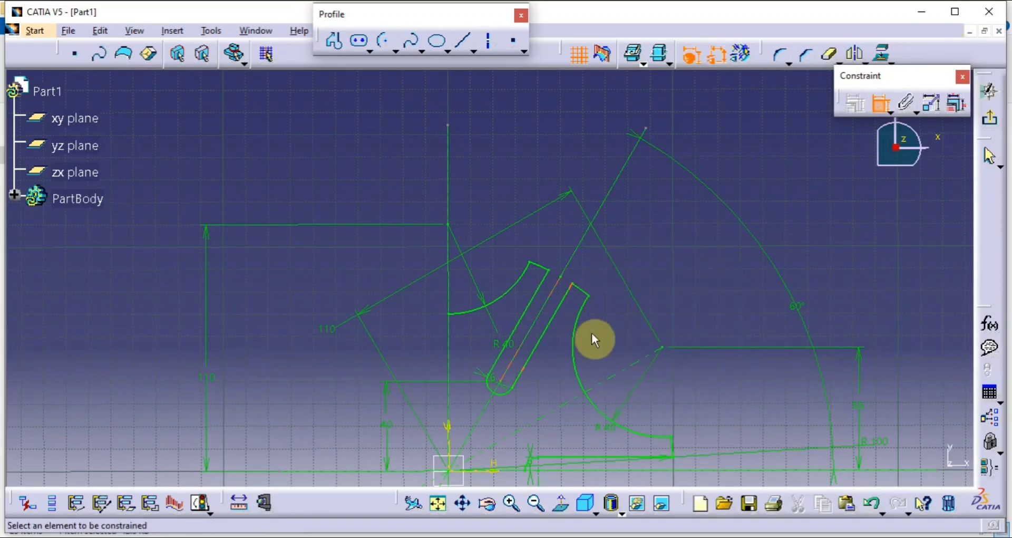
Step: Display the geometrical constraints and make the inclined slot's upper-left edge parallel to its centre line
{"action": "mouse_move", "coordinate": [575, 391]}
{"action": "middle_mouse_down"}
{"action": "mouse_move", "coordinate": [544, 393]}
{"action": "mouse_move", "coordinate": [544, 411]}
{"action": "mouse_move", "coordinate": [596, 305]}
{"action": "middle_mouse_up"}
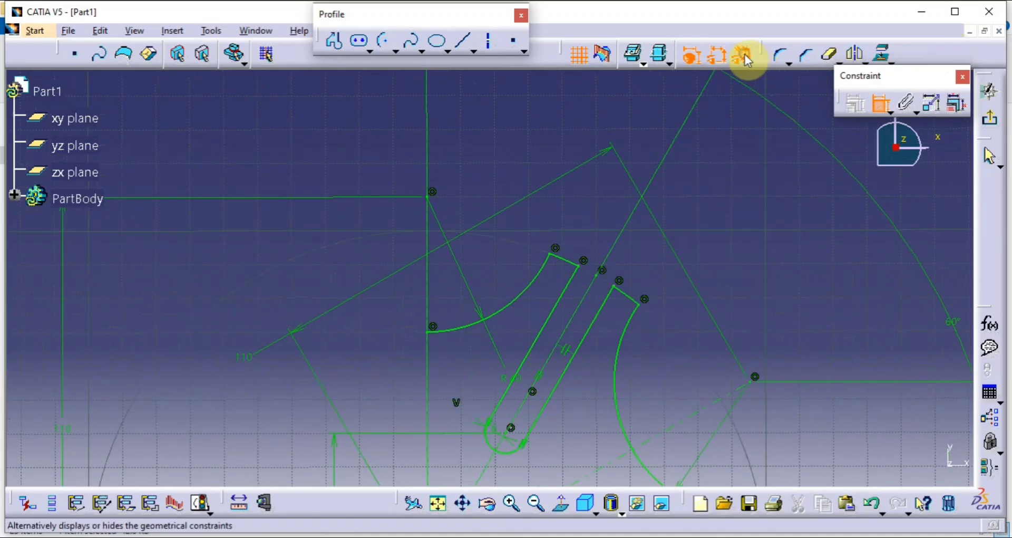
{"action": "left_click", "coordinate": [572, 331]}
{"action": "left_click", "coordinate": [567, 305]}
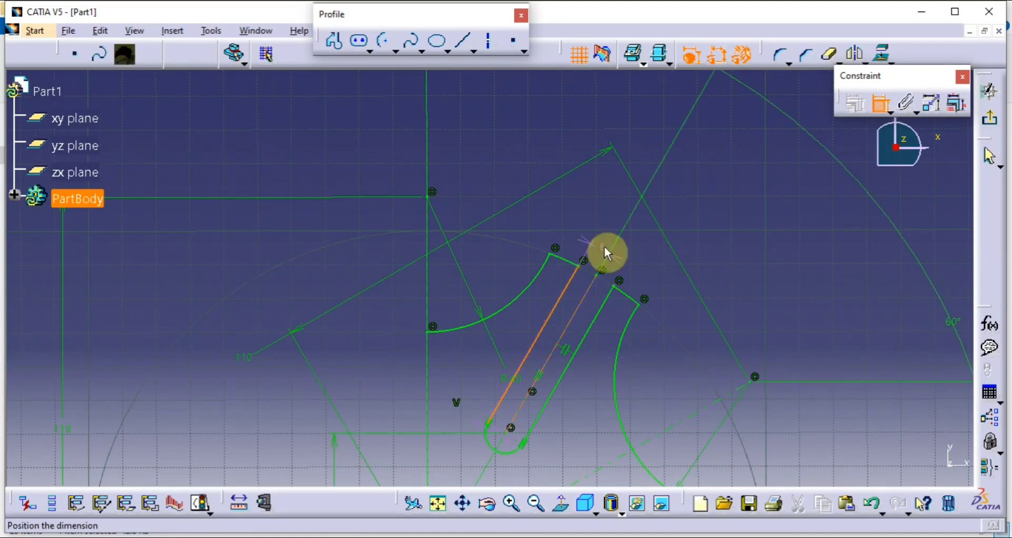
{"action": "right_click", "coordinate": [612, 218]}
{"action": "left_click", "coordinate": [656, 306]}
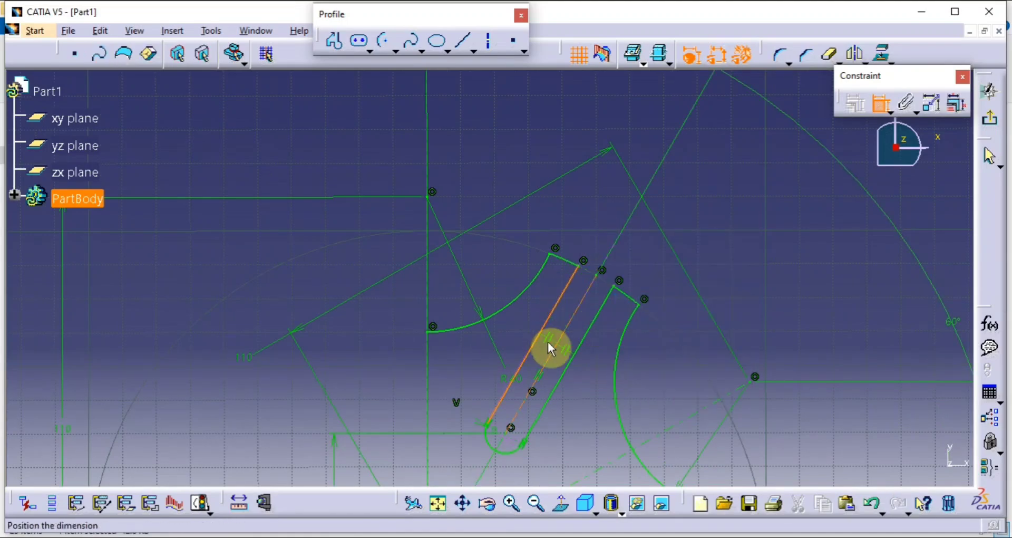
{"action": "left_click", "coordinate": [555, 345]}
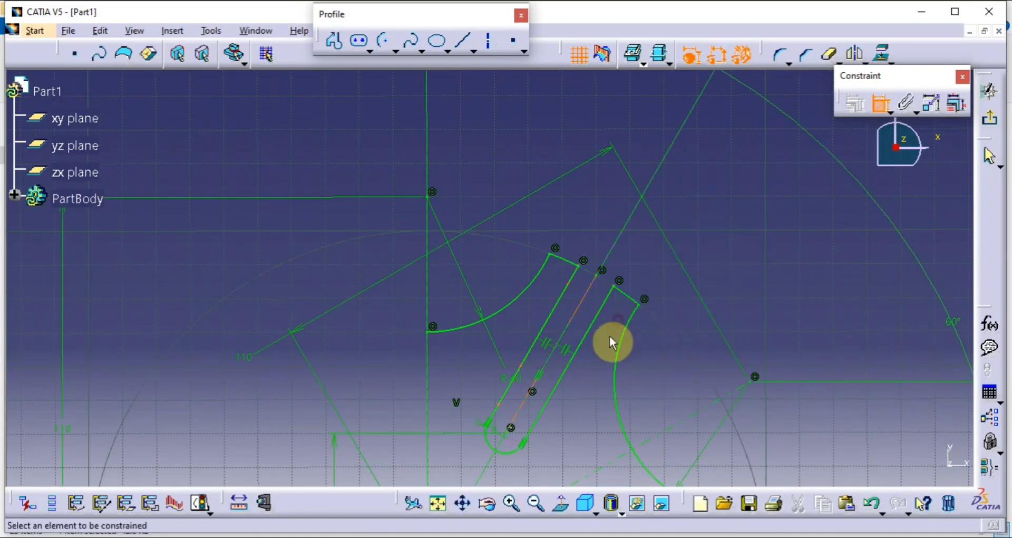
Step: Mirror the trimmed quarter profile about the vertical axis to form the wheel's upper half
{"action": "mouse_move", "coordinate": [612, 341]}
{"action": "middle_mouse_down"}
{"action": "mouse_move", "coordinate": [555, 285]}
{"action": "mouse_move", "coordinate": [558, 395]}
{"action": "middle_mouse_up"}
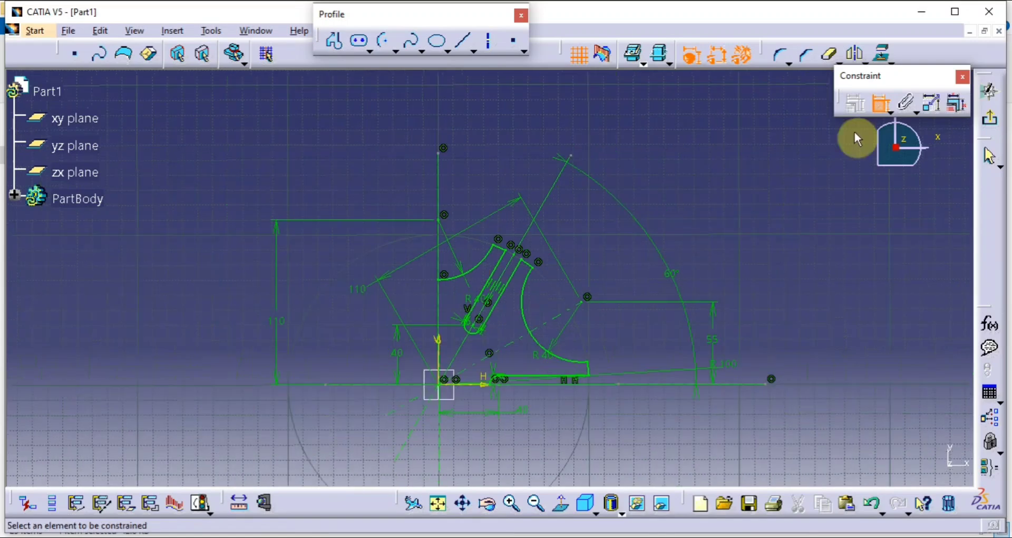
{"action": "mouse_move", "coordinate": [662, 241]}
{"action": "left_mouse_down"}
{"action": "mouse_move", "coordinate": [567, 370]}
{"action": "mouse_move", "coordinate": [405, 434]}
{"action": "left_mouse_up"}
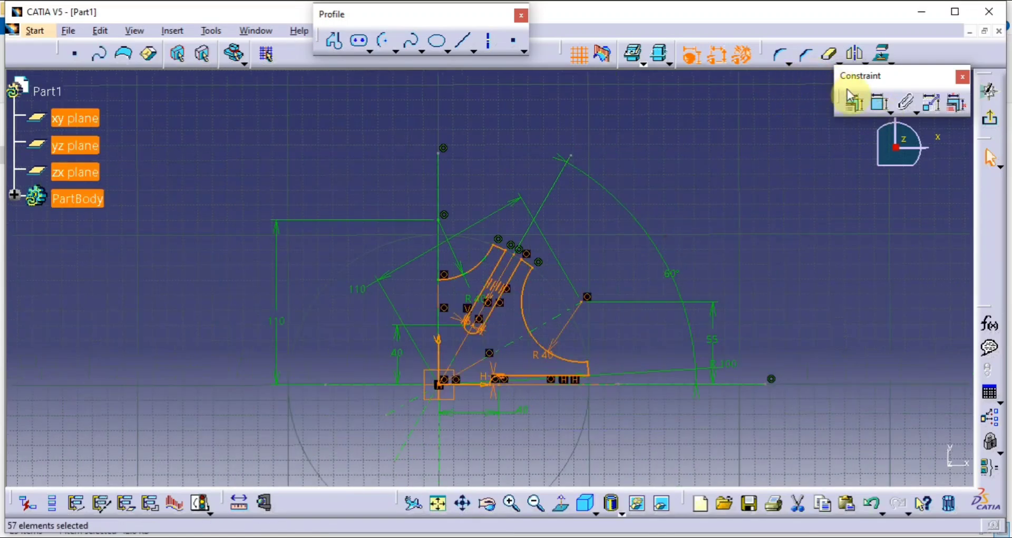
{"action": "left_click", "coordinate": [854, 53]}
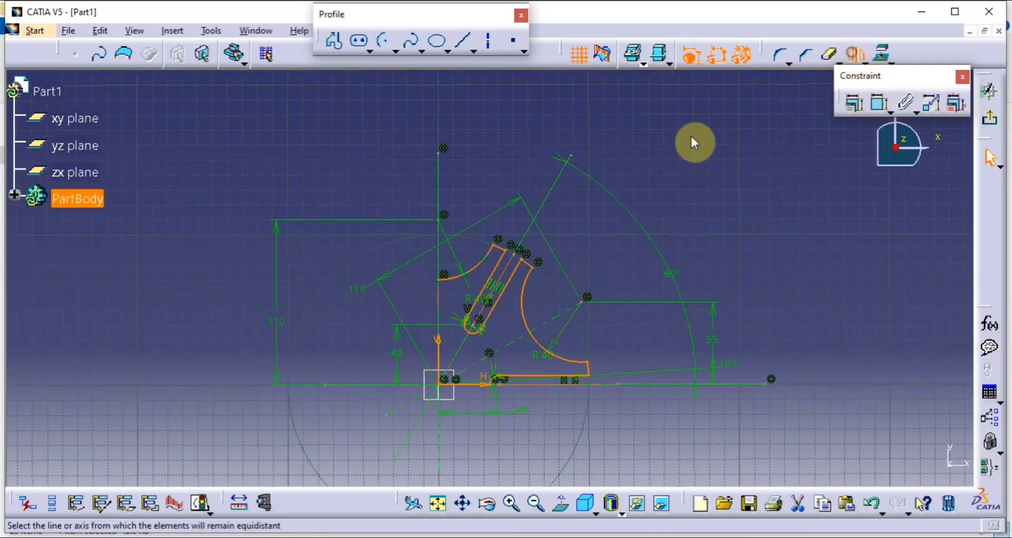
{"action": "left_click", "coordinate": [438, 178]}
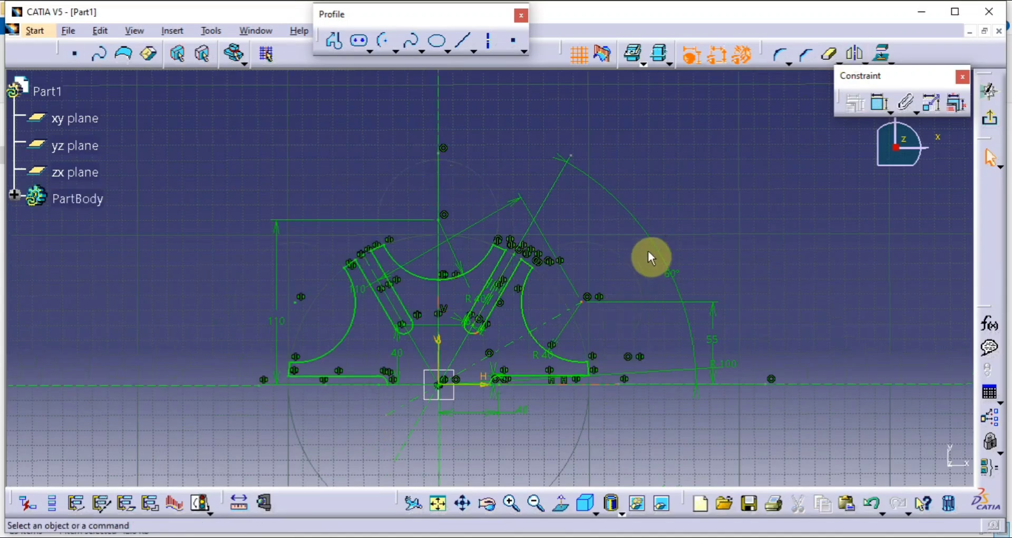
Step: Mirror the wheel's upper half about the horizontal axis to complete the profile
{"action": "mouse_move", "coordinate": [702, 213]}
{"action": "left_mouse_down"}
{"action": "mouse_move", "coordinate": [330, 427]}
{"action": "mouse_move", "coordinate": [242, 418]}
{"action": "mouse_move", "coordinate": [265, 383]}
{"action": "left_mouse_up"}
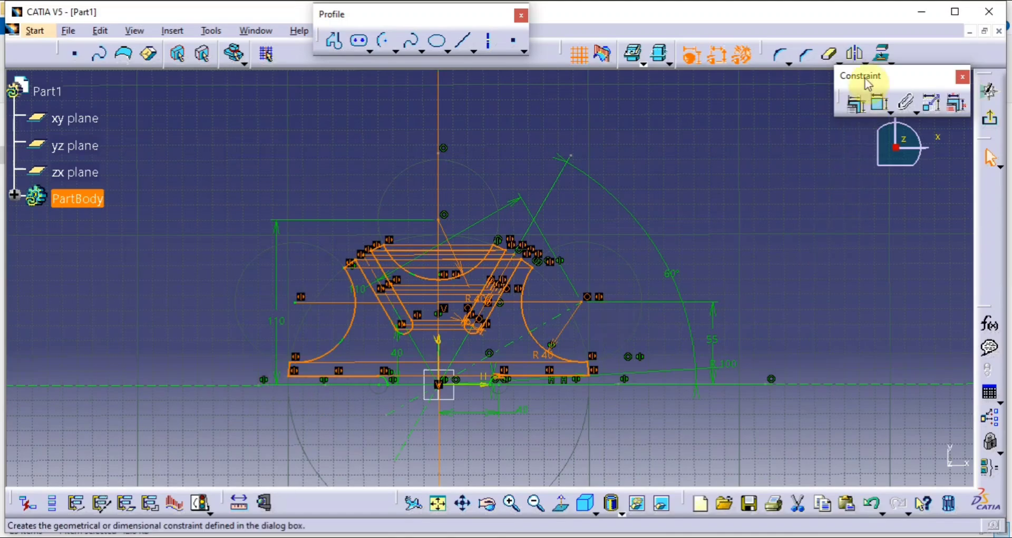
{"action": "left_click", "coordinate": [854, 53]}
{"action": "left_click", "coordinate": [829, 383]}
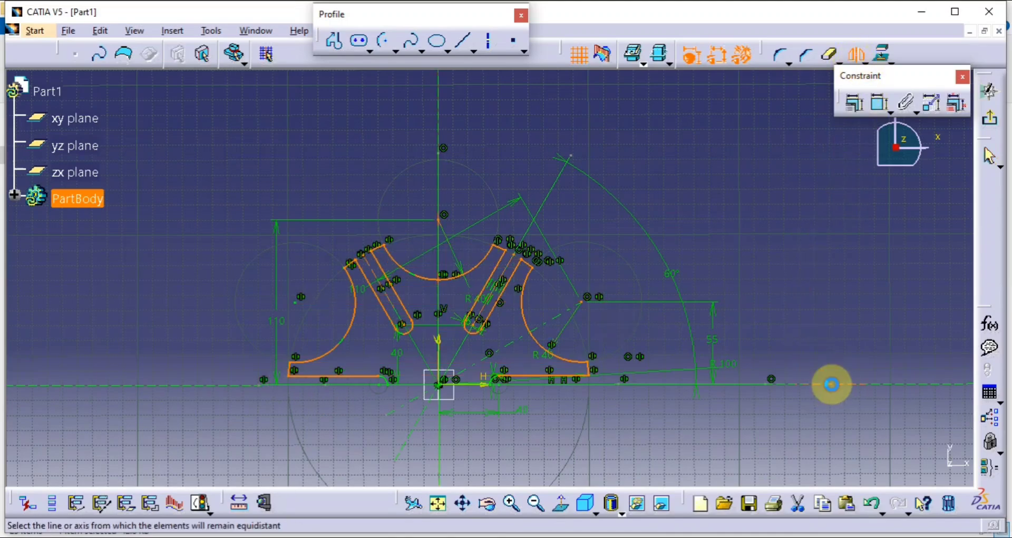